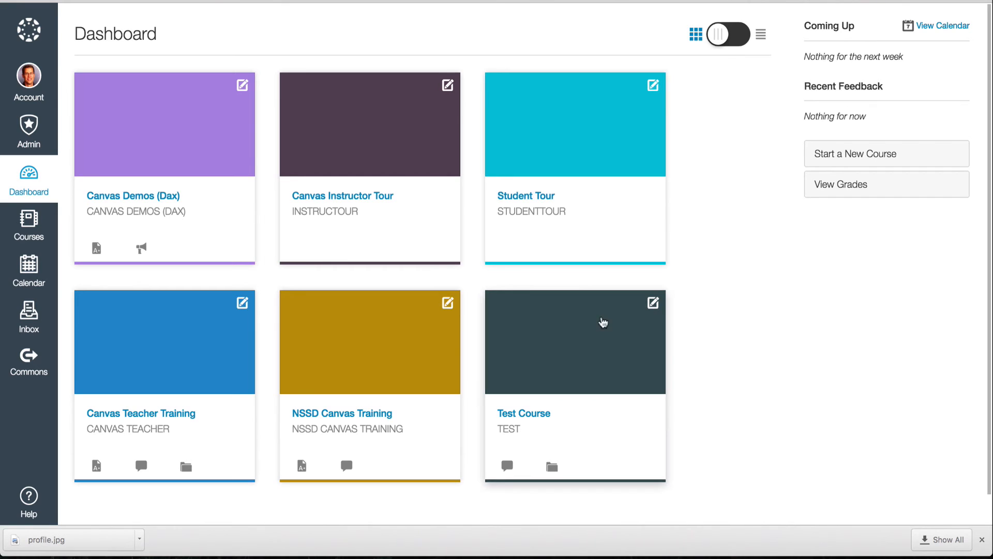
Open the file area of Test Course and create a folder named Images in it.
{"action": "left_click", "coordinate": [564, 351]}
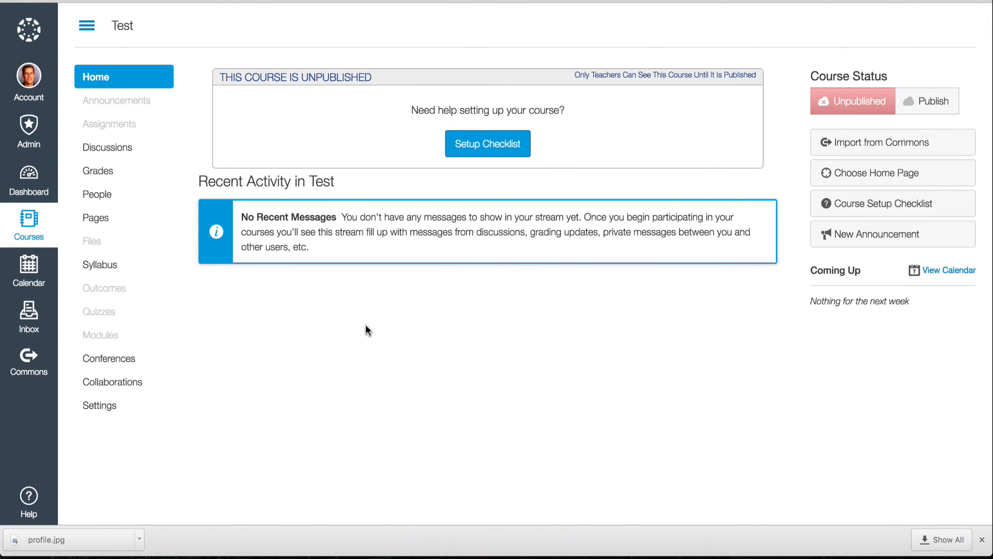
{"action": "left_click", "coordinate": [108, 246]}
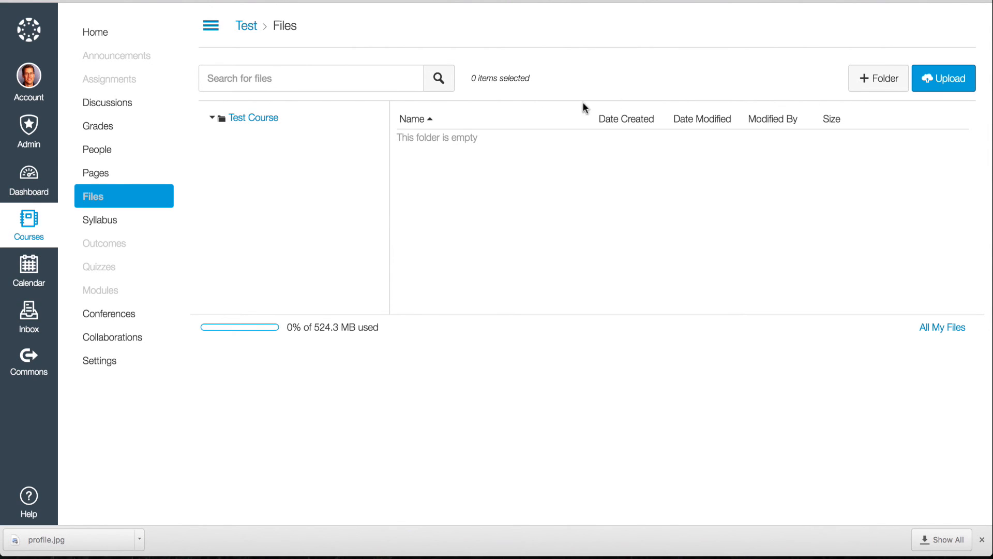
{"action": "left_click", "coordinate": [885, 82]}
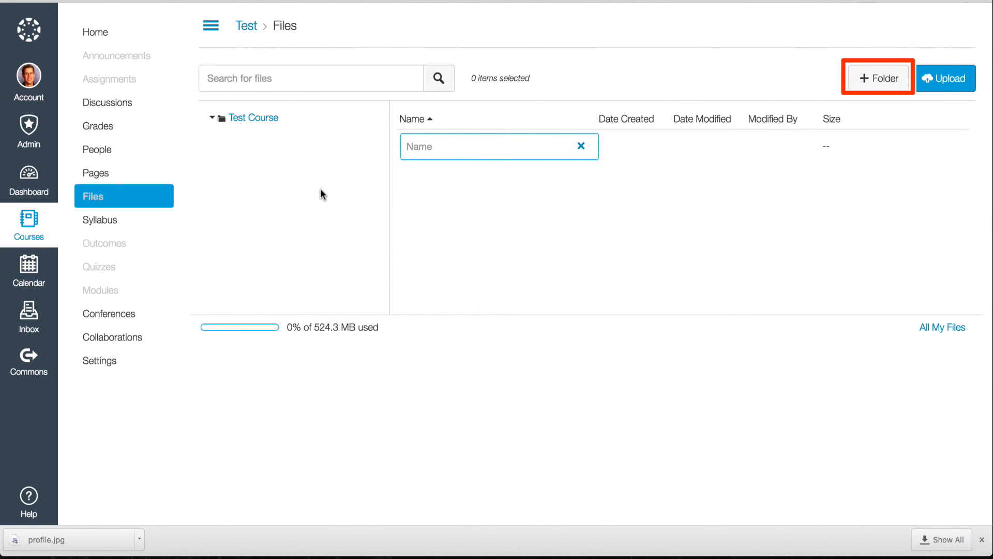
{"action": "type", "text": "Images"}
{"action": "key", "text": "Return"}
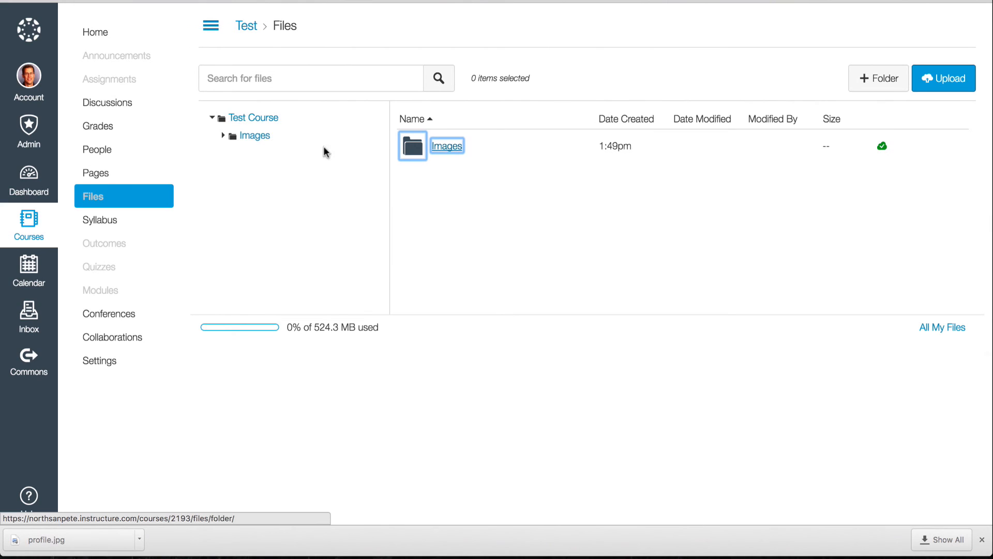
Upload Boromir.jpeg from the Desktop into the Images folder.
{"action": "left_click", "coordinate": [308, 123]}
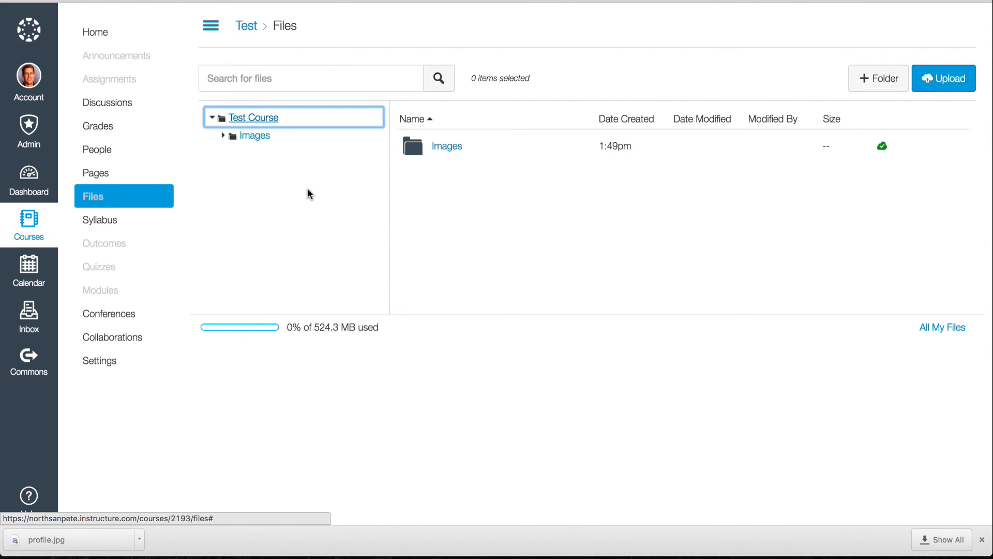
{"action": "left_click", "coordinate": [283, 139]}
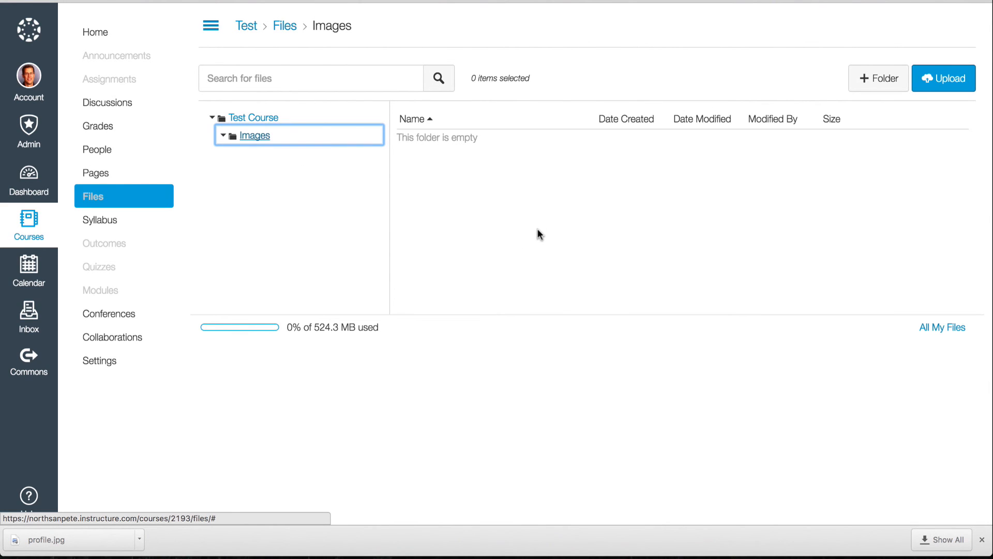
{"action": "left_click", "coordinate": [945, 81]}
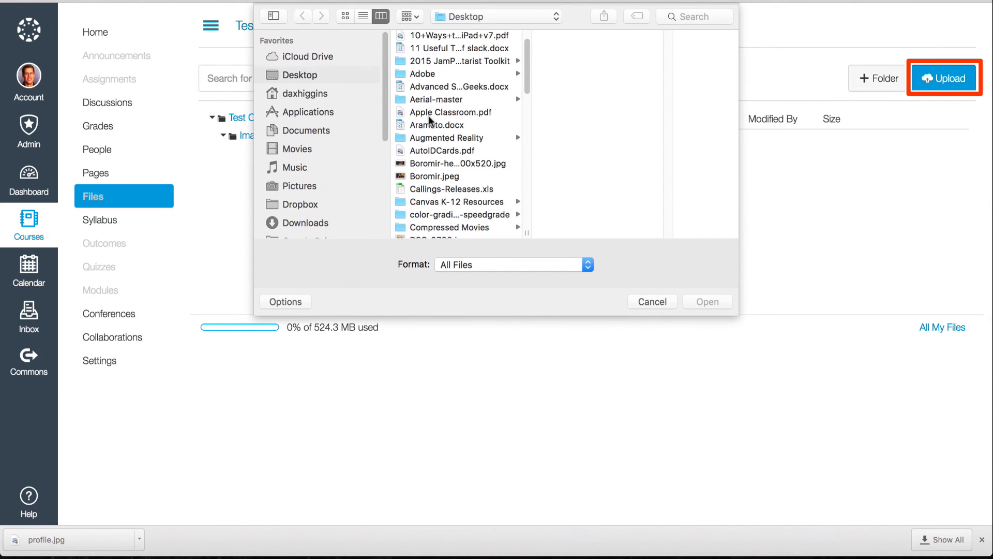
{"action": "left_click", "coordinate": [429, 177]}
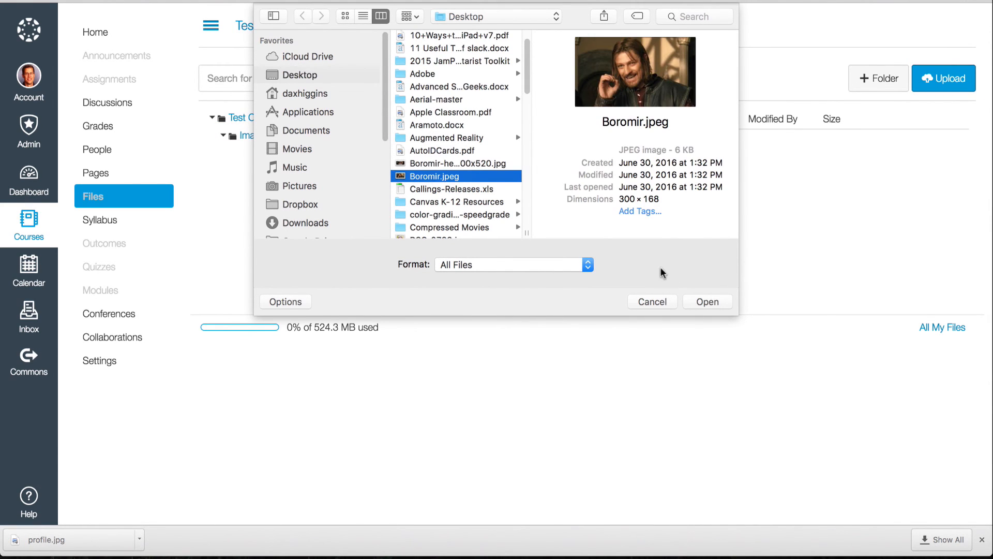
{"action": "left_click", "coordinate": [709, 302]}
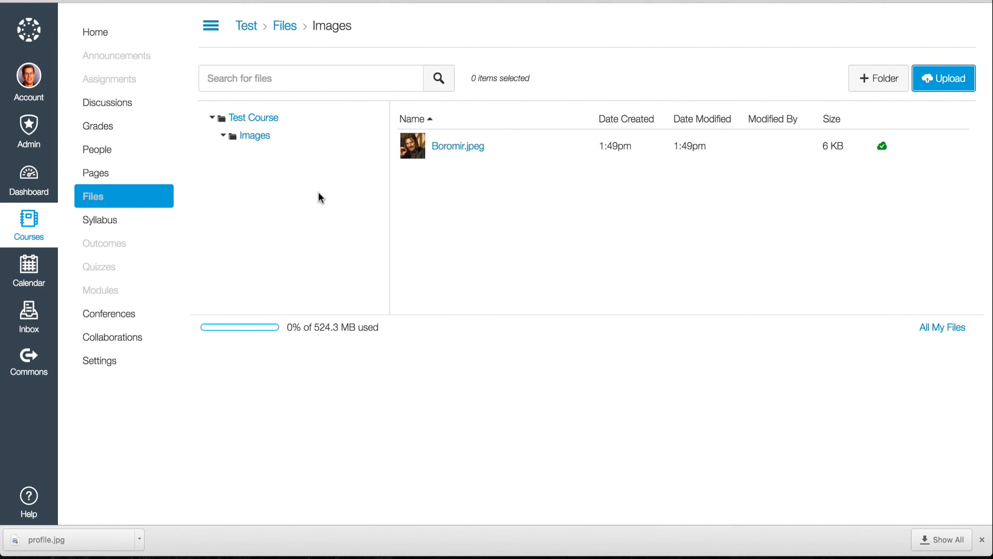
Create a subfolder named Funny Images inside the Images folder.
{"action": "left_click", "coordinate": [292, 136]}
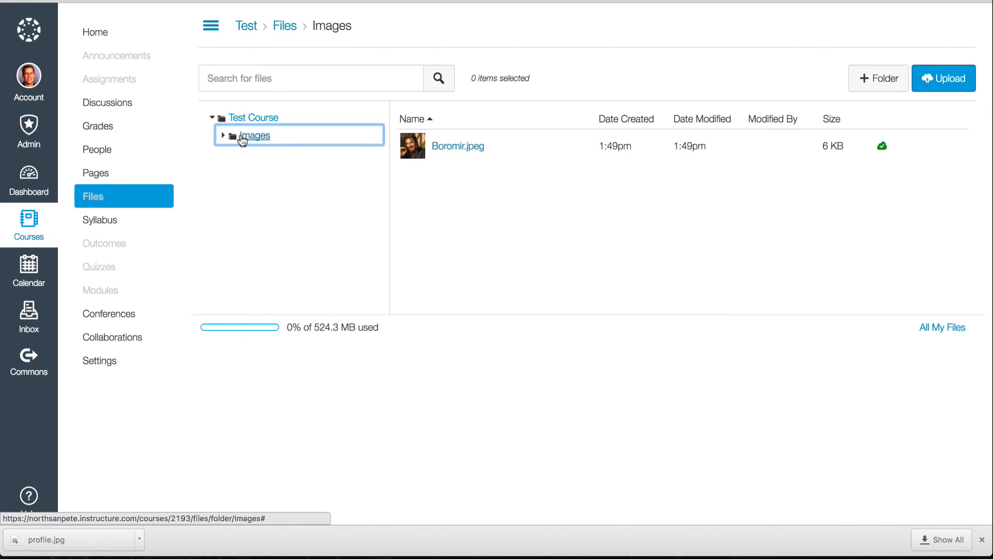
{"action": "left_click", "coordinate": [885, 79]}
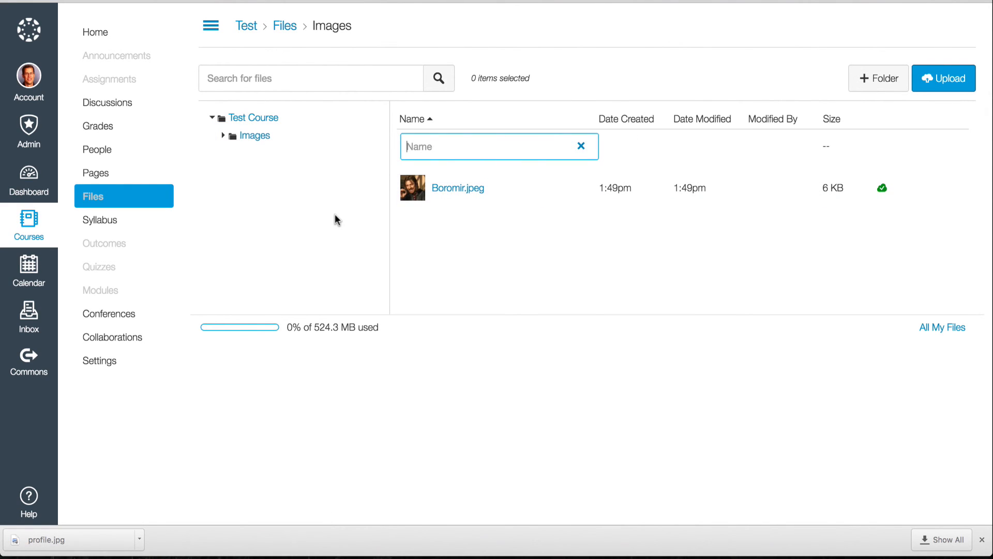
{"action": "type", "text": "Funny Images"}
{"action": "key", "text": "Return"}
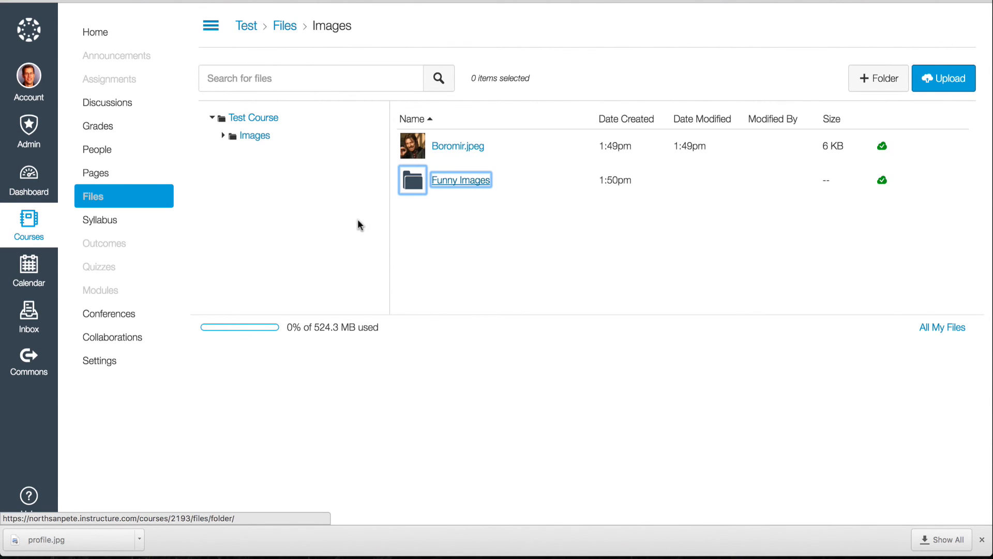
Upload Boromir-header-1200x520.jpg from the Desktop into the Funny Images subfolder.
{"action": "left_click", "coordinate": [293, 138]}
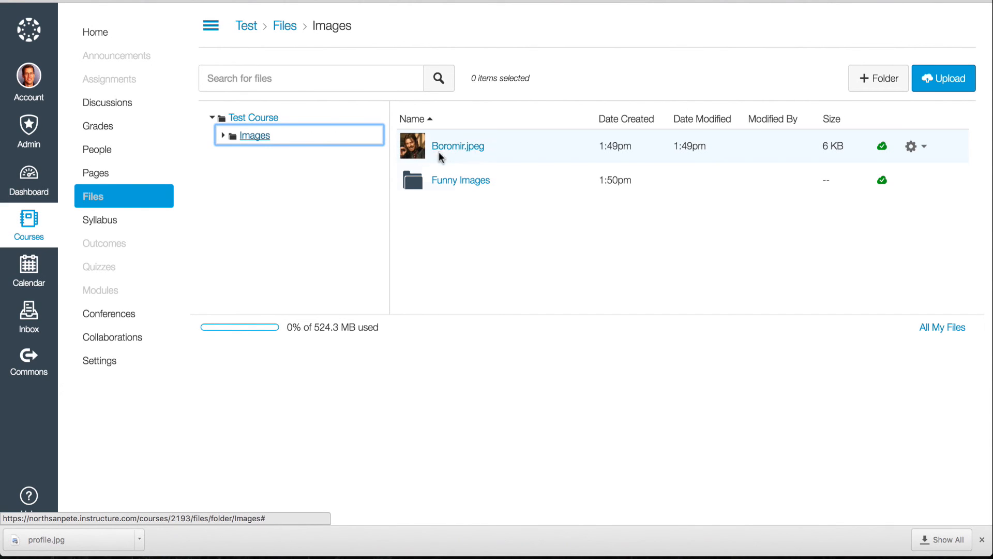
{"action": "left_click", "coordinate": [460, 181]}
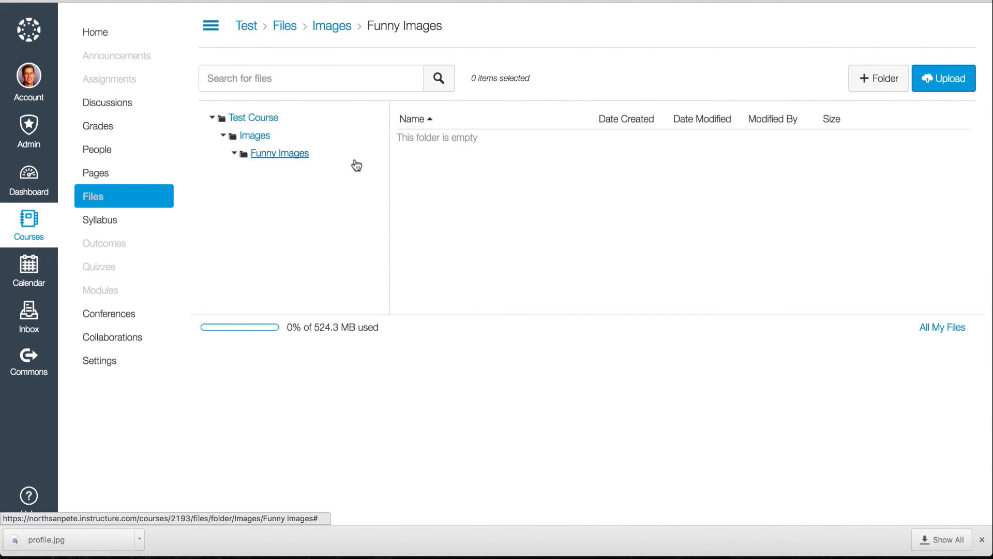
{"action": "left_click", "coordinate": [944, 79]}
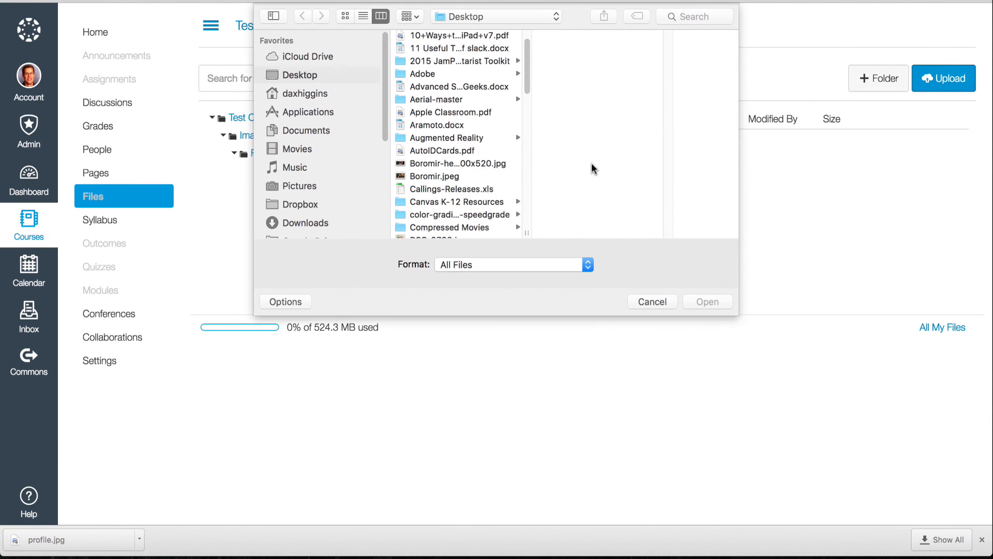
{"action": "left_click", "coordinate": [446, 163]}
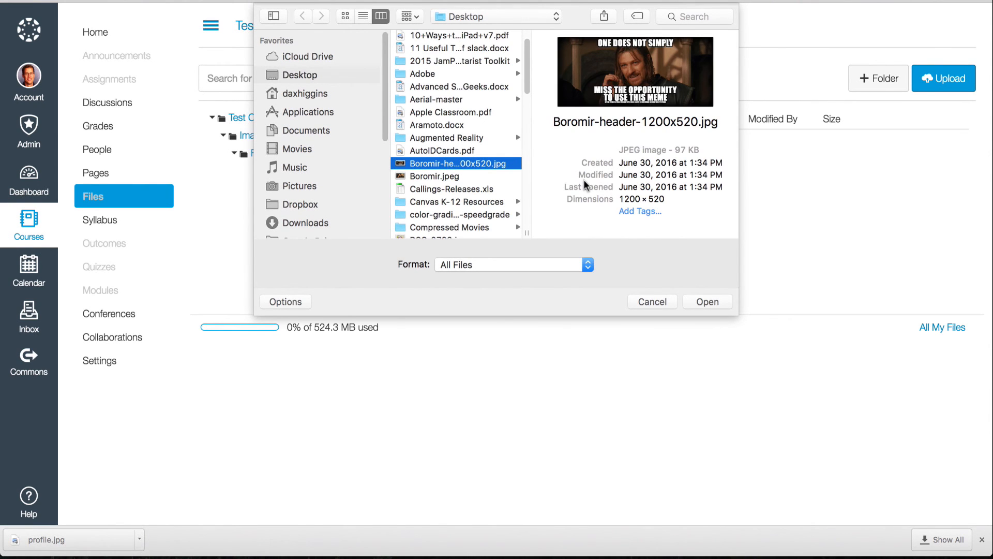
{"action": "left_click", "coordinate": [707, 302]}
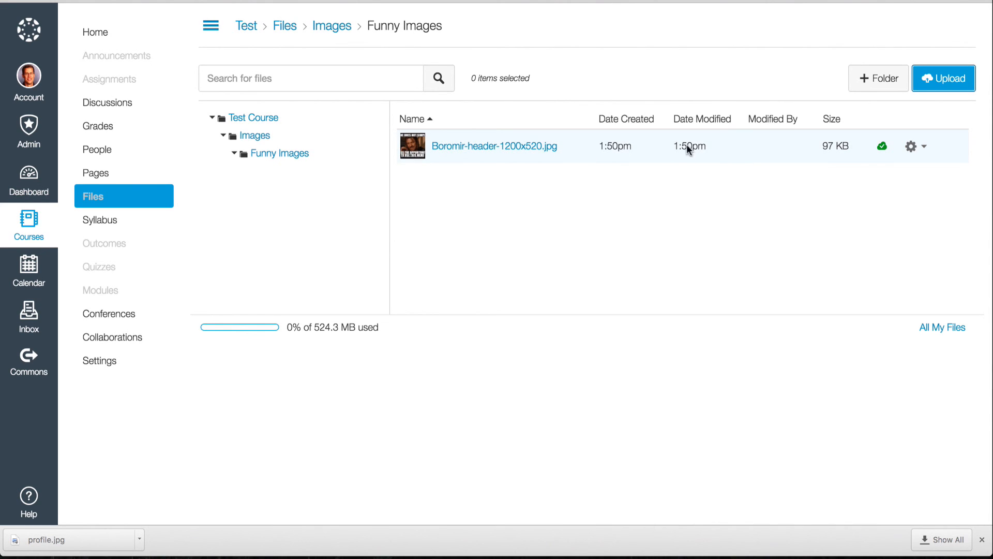
{"action": "left_click", "coordinate": [753, 143]}
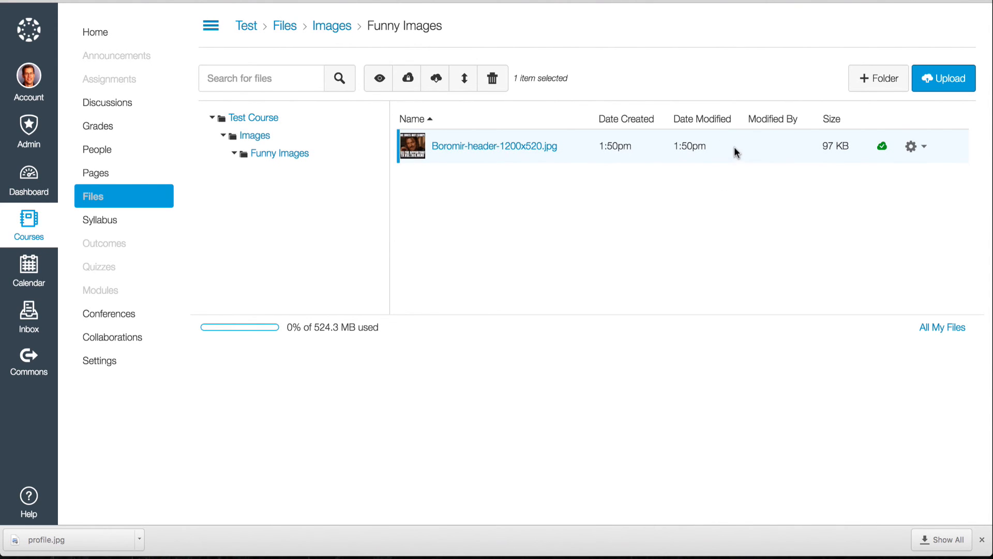
{"action": "left_click", "coordinate": [734, 146]}
{"action": "left_click", "coordinate": [745, 148]}
{"action": "left_click", "coordinate": [740, 142]}
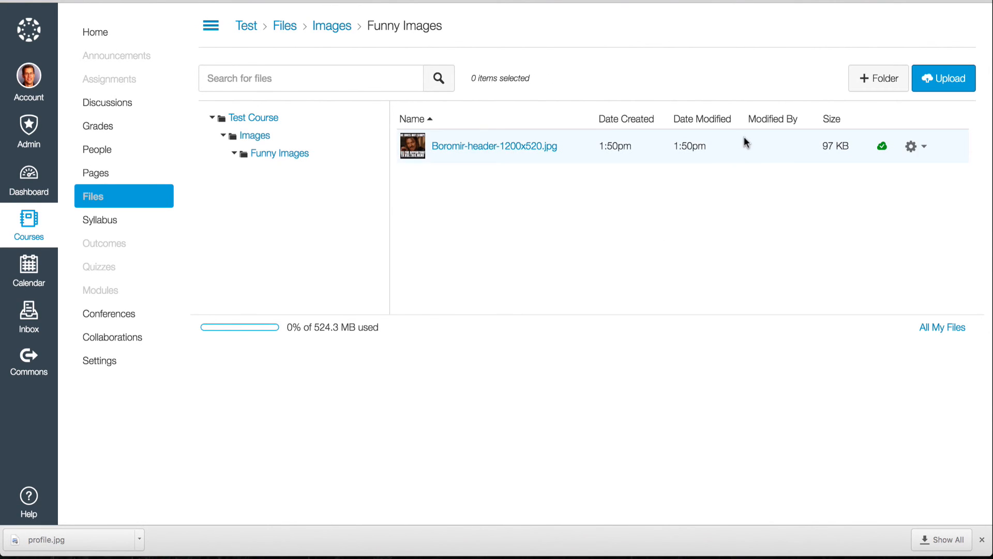
Examine the Restricted Access and scheduled availability options in the permissions of Boromir-header-1200x520.jpg, and cancel without saving.
{"action": "left_click", "coordinate": [745, 141]}
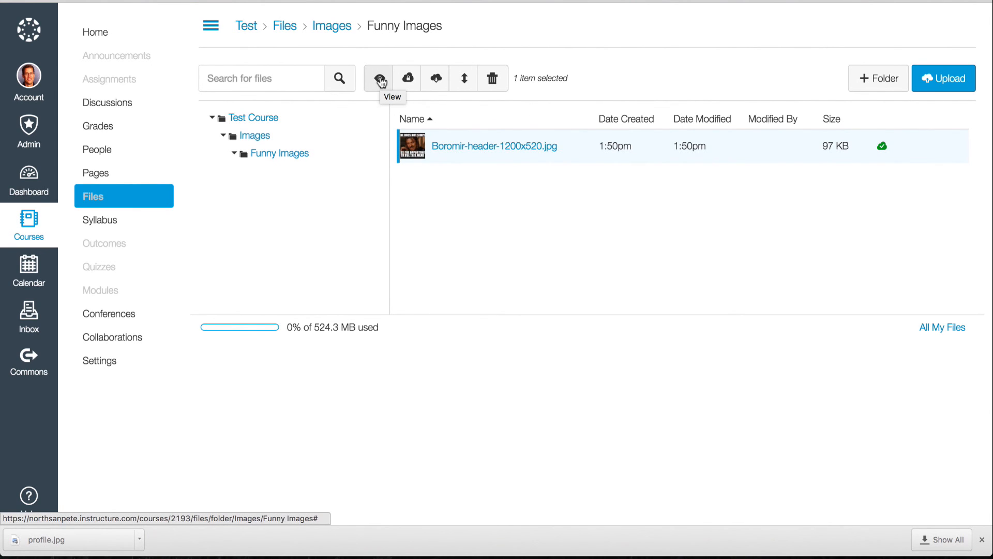
{"action": "left_click", "coordinate": [409, 83]}
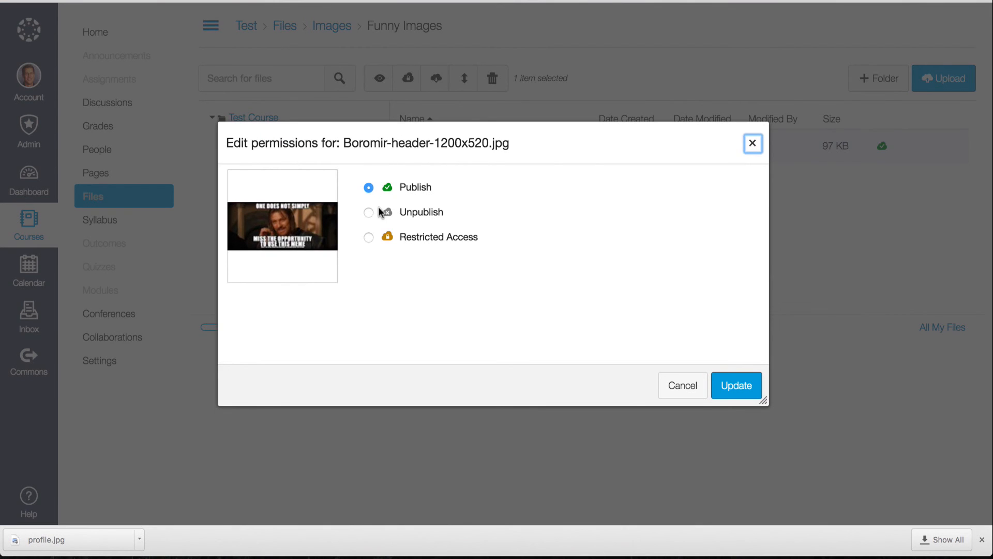
{"action": "left_click", "coordinate": [368, 238]}
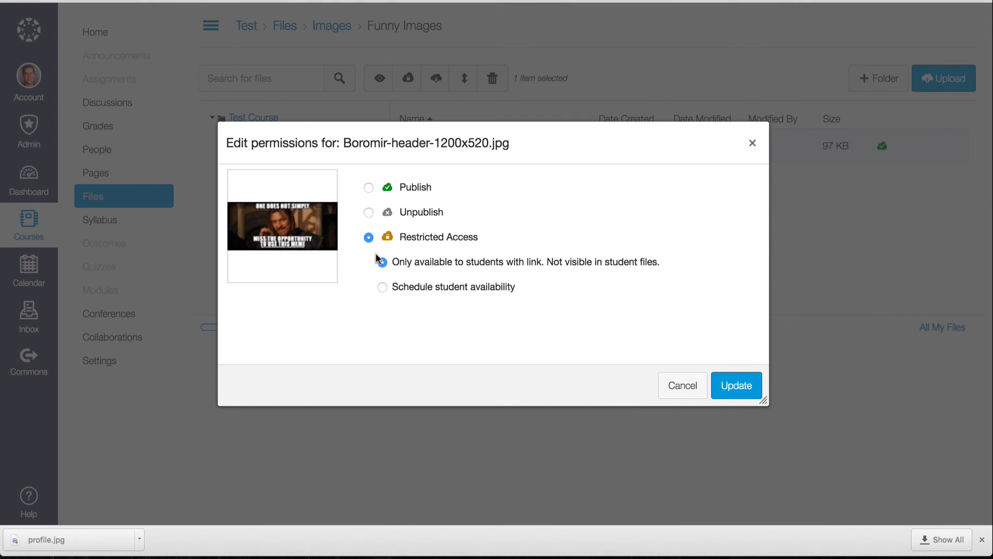
{"action": "left_click", "coordinate": [383, 288]}
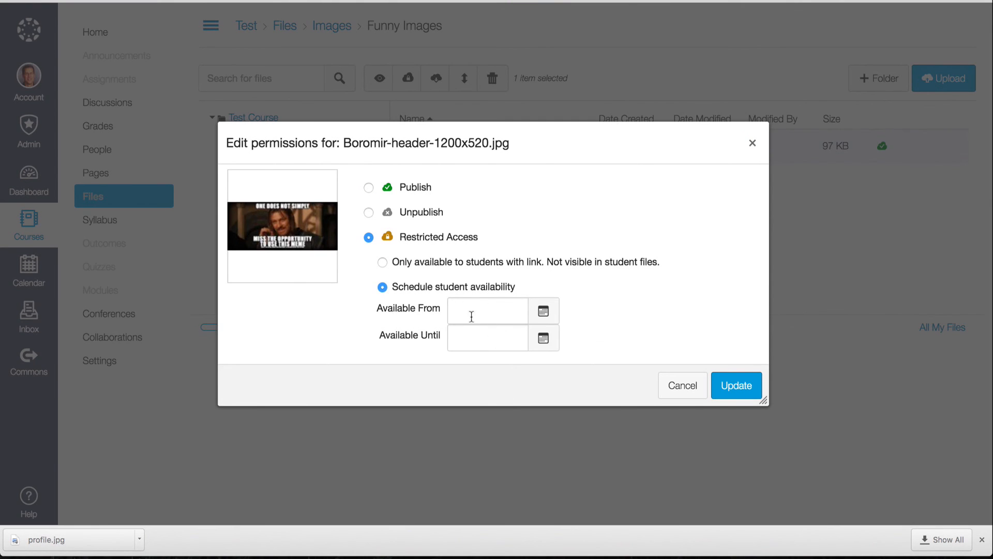
{"action": "left_click", "coordinate": [368, 187]}
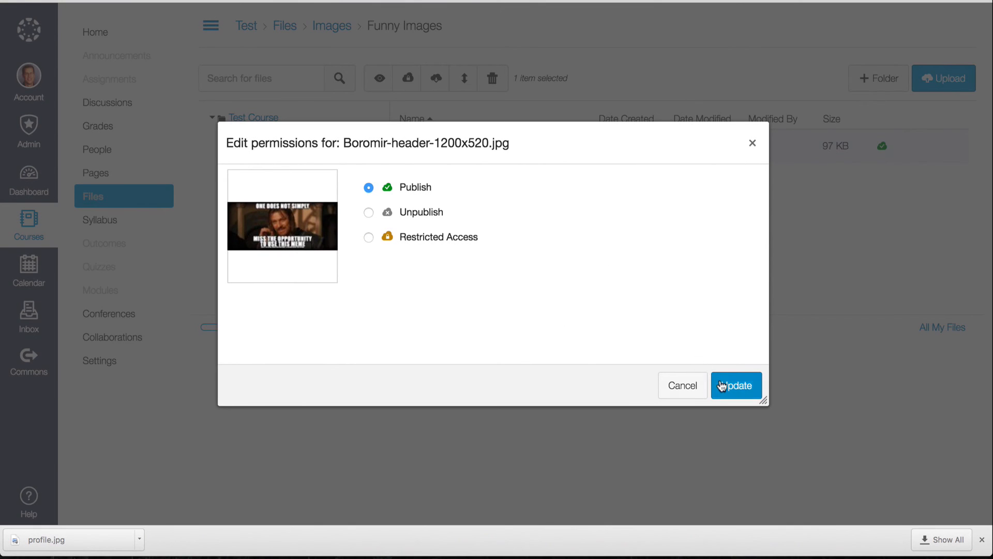
{"action": "left_click", "coordinate": [688, 385]}
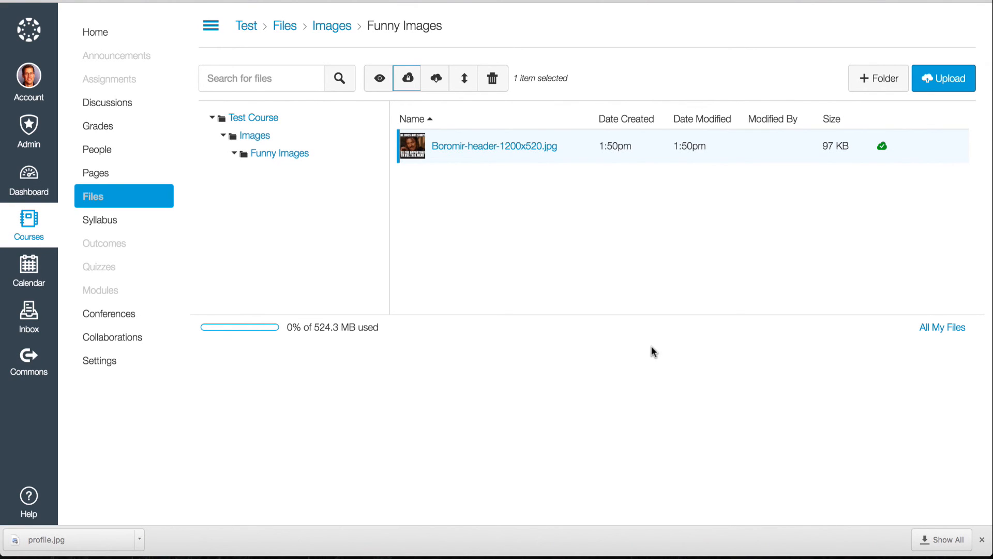
Move Boromir-header-1200x520.jpg from Funny Images up to the Images folder.
{"action": "left_click", "coordinate": [465, 81]}
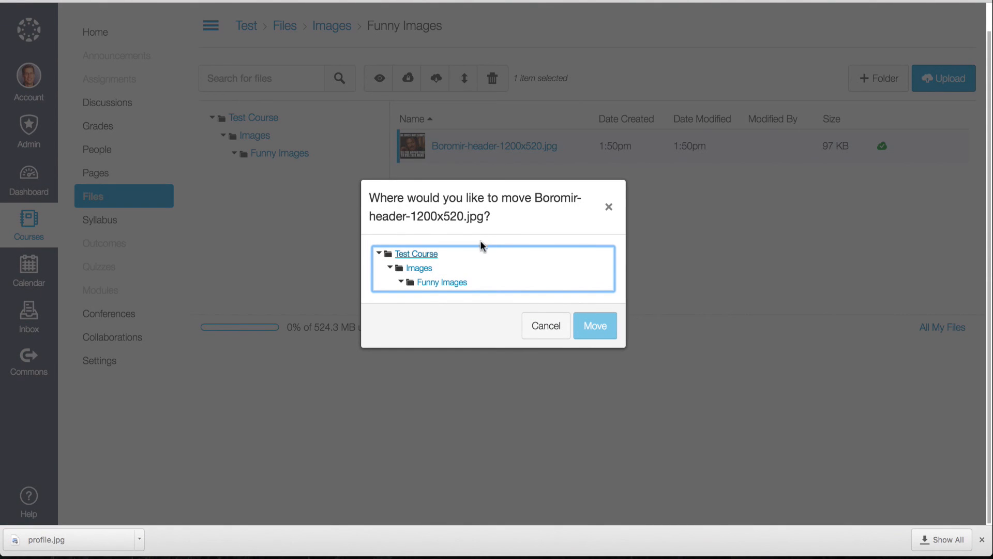
{"action": "left_click", "coordinate": [420, 269]}
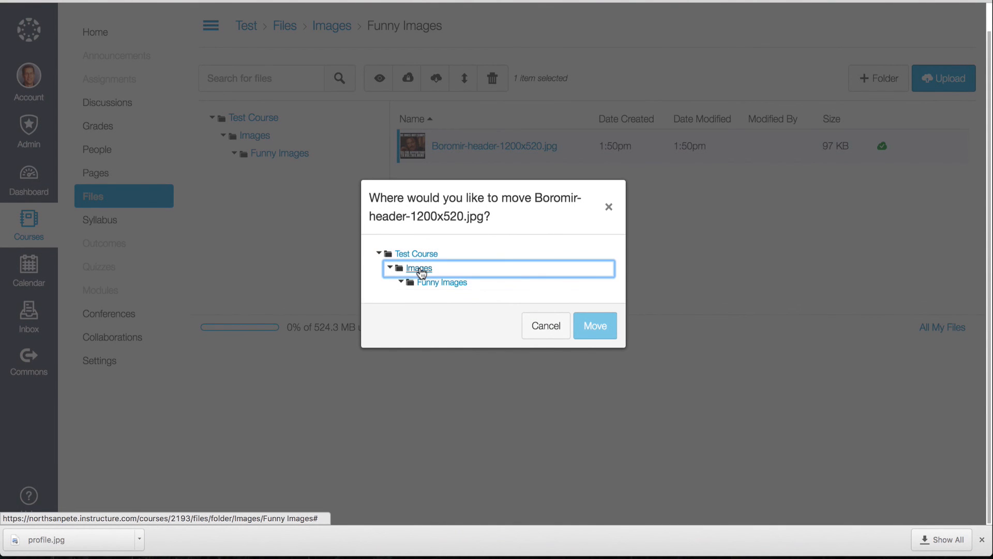
{"action": "left_click", "coordinate": [600, 321]}
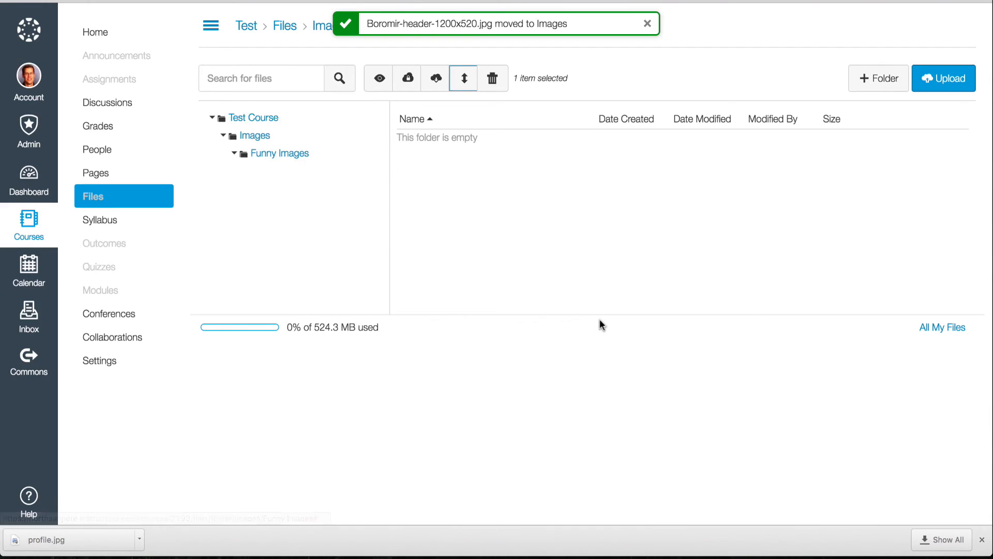
Open the Images folder and move Boromir-header-1200x520.jpg back into the Funny Images subfolder.
{"action": "left_click", "coordinate": [316, 157]}
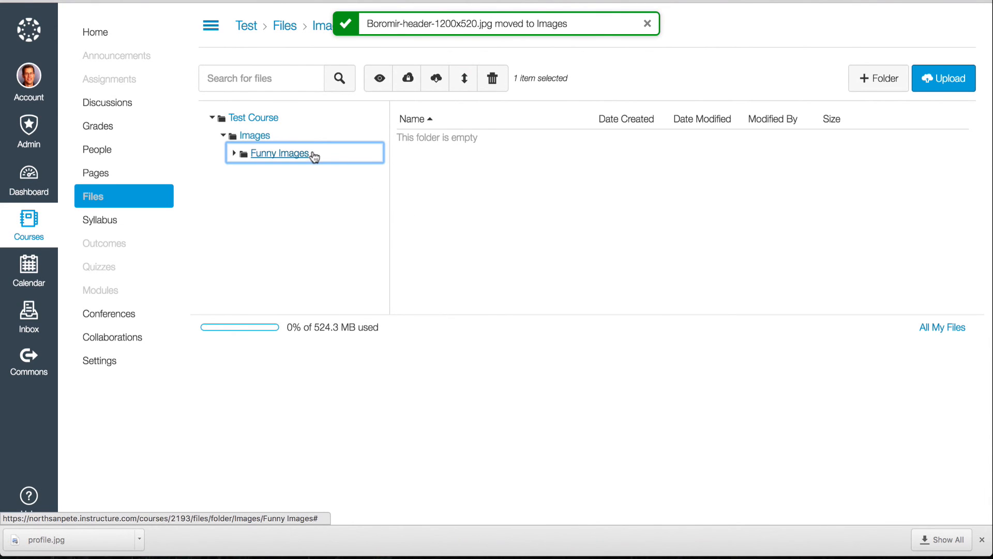
{"action": "left_click", "coordinate": [291, 135]}
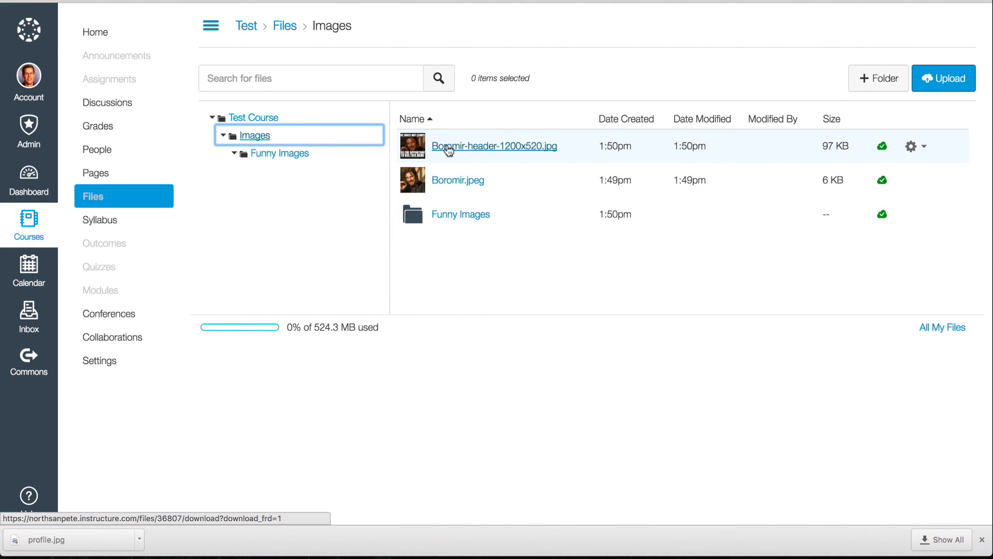
{"action": "left_click", "coordinate": [448, 150]}
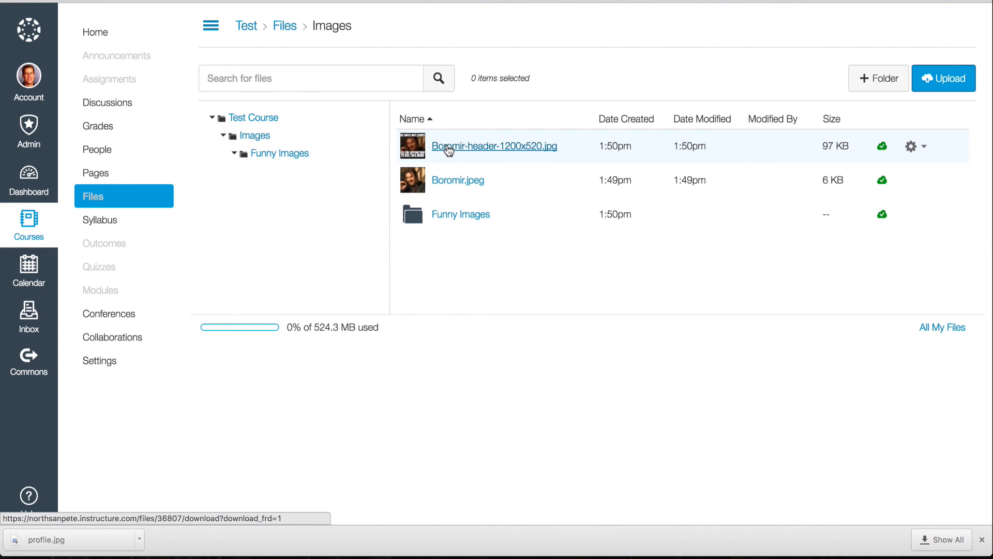
{"action": "left_click_drag", "start_coordinate": [470, 150], "coordinate": [448, 215]}
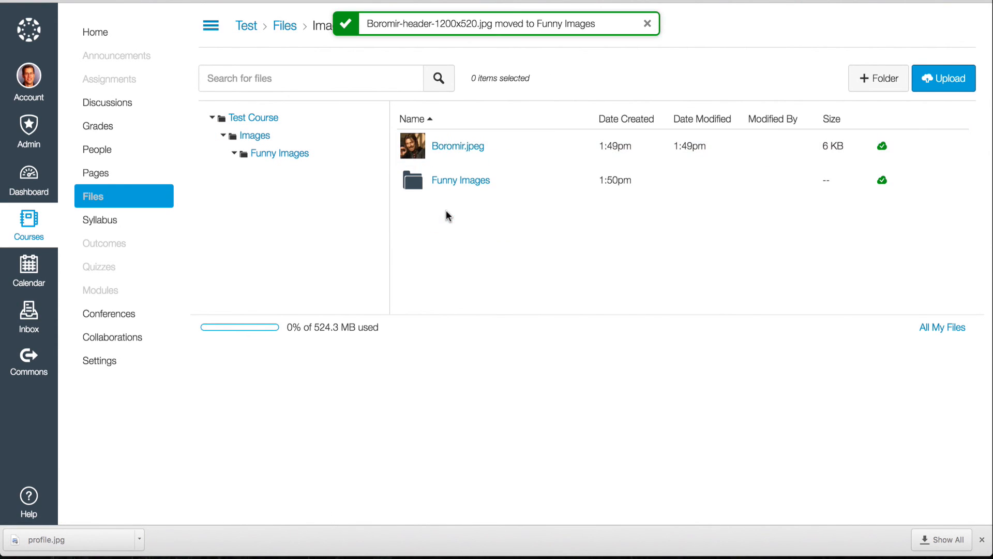
Select Boromir.jpeg and review the actions available for this file, without applying any of them.
{"action": "left_click", "coordinate": [525, 149]}
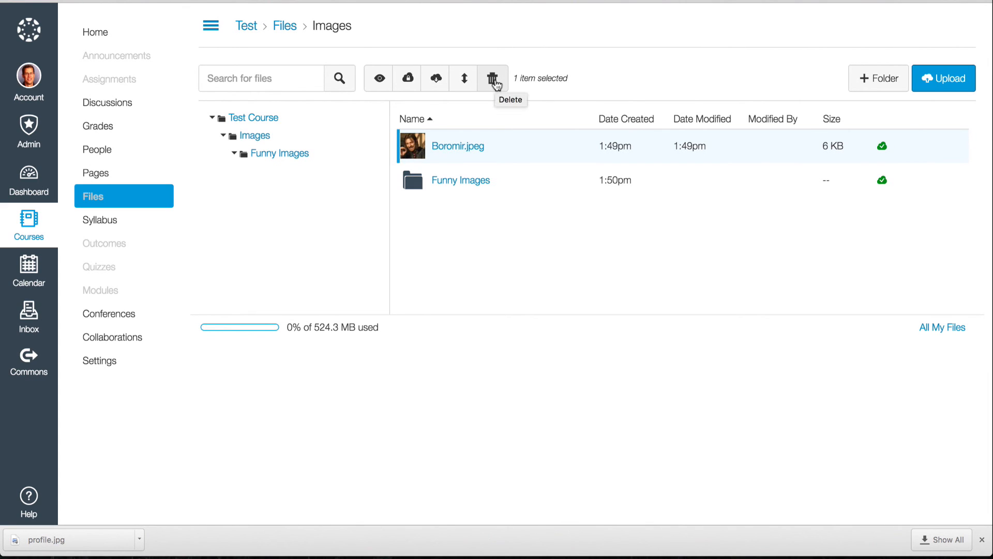
{"action": "mouse_move", "coordinate": [538, 155]}
{"action": "left_click", "coordinate": [912, 147]}
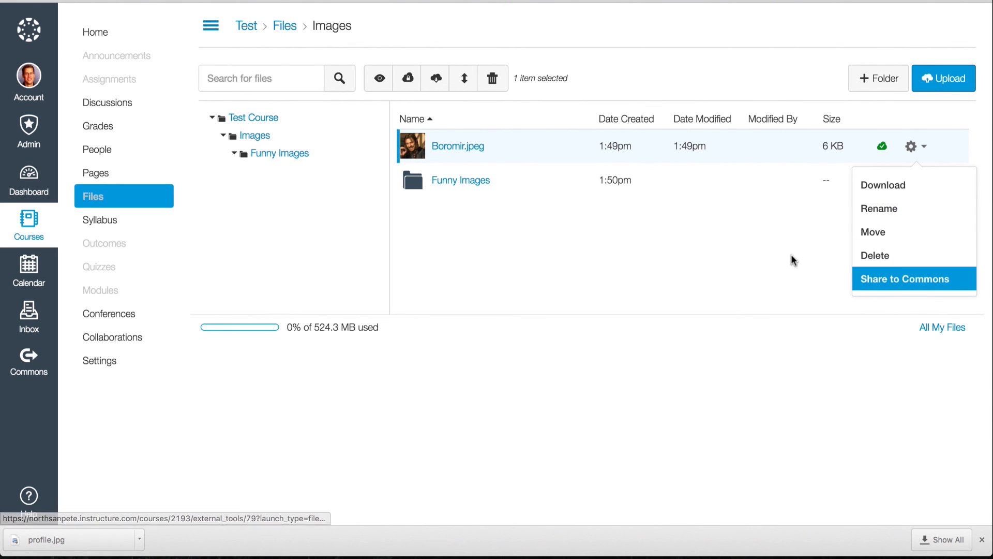
{"action": "left_click", "coordinate": [678, 238]}
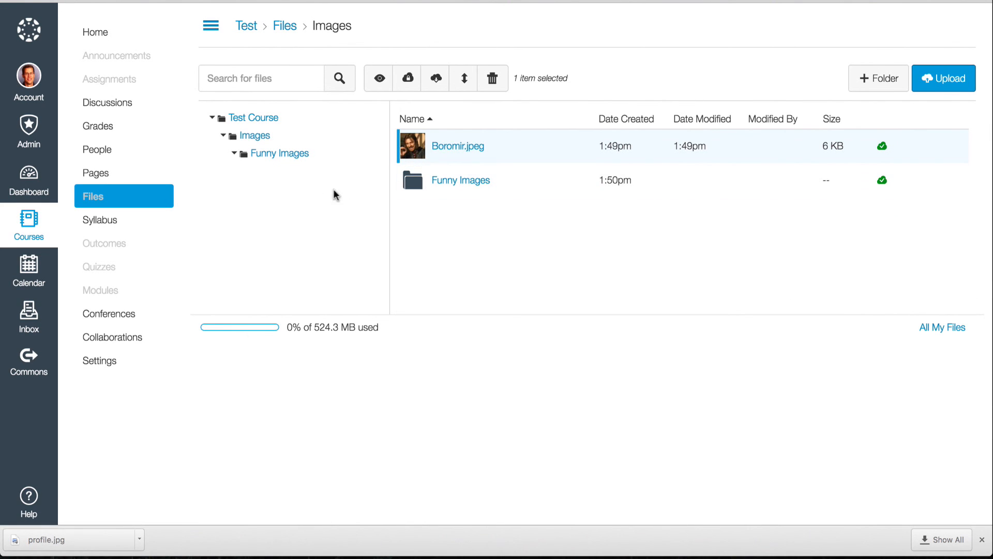
Upload Apple Classroom.pdf from the Desktop to the top-level Test Course folder.
{"action": "left_click", "coordinate": [297, 123]}
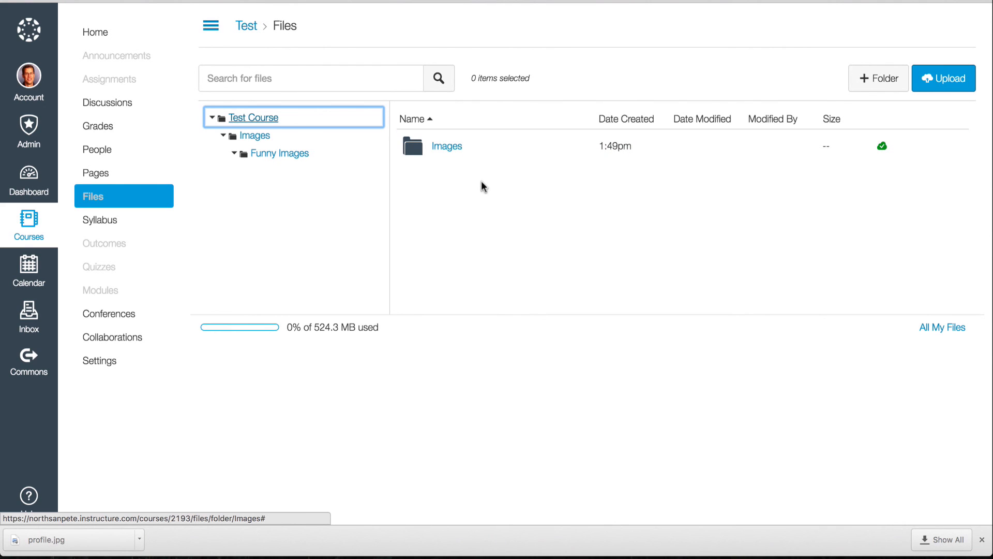
{"action": "left_click", "coordinate": [948, 81]}
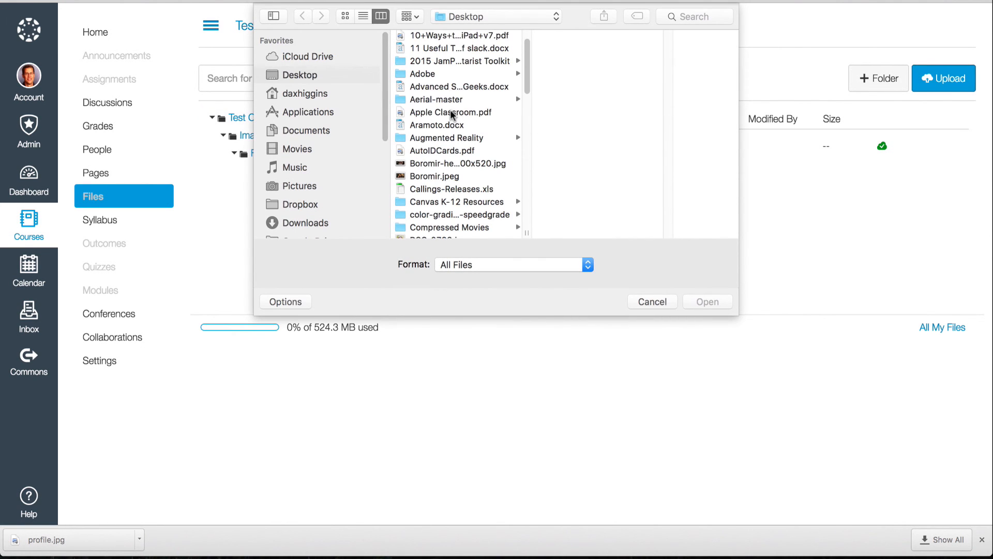
{"action": "left_click", "coordinate": [451, 113]}
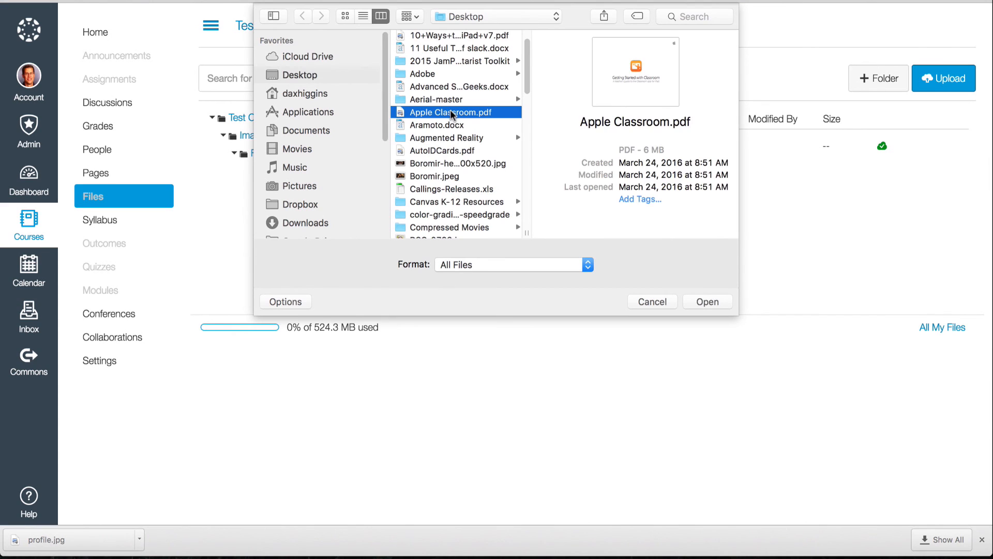
{"action": "left_click", "coordinate": [709, 302]}
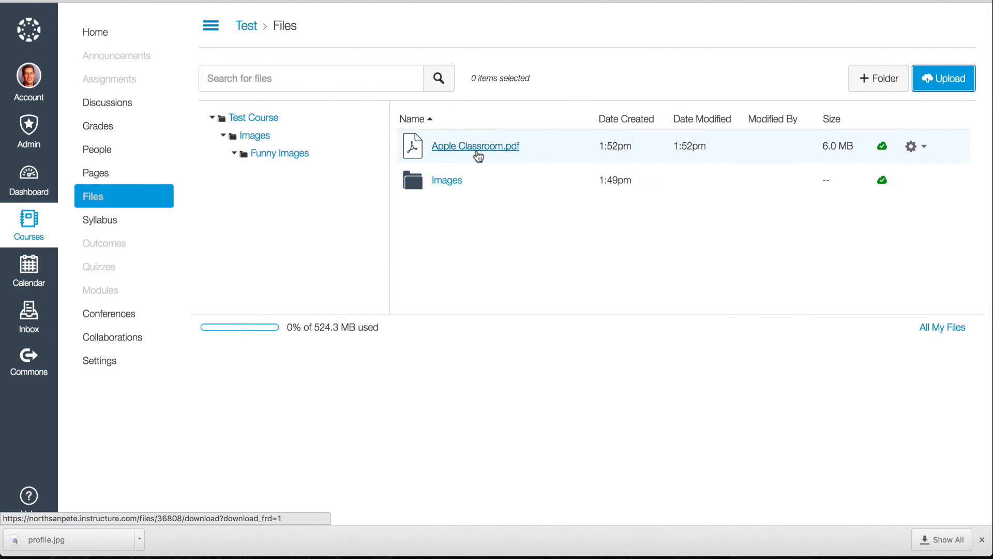
Preview Apple Classroom.pdf, look through its first pages, and close the preview.
{"action": "left_click", "coordinate": [579, 146]}
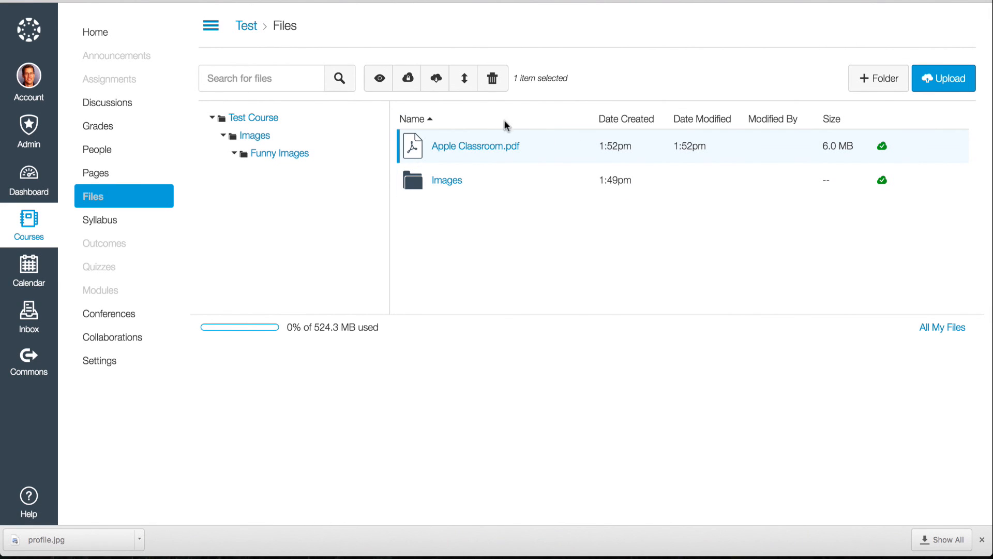
{"action": "left_click", "coordinate": [379, 78]}
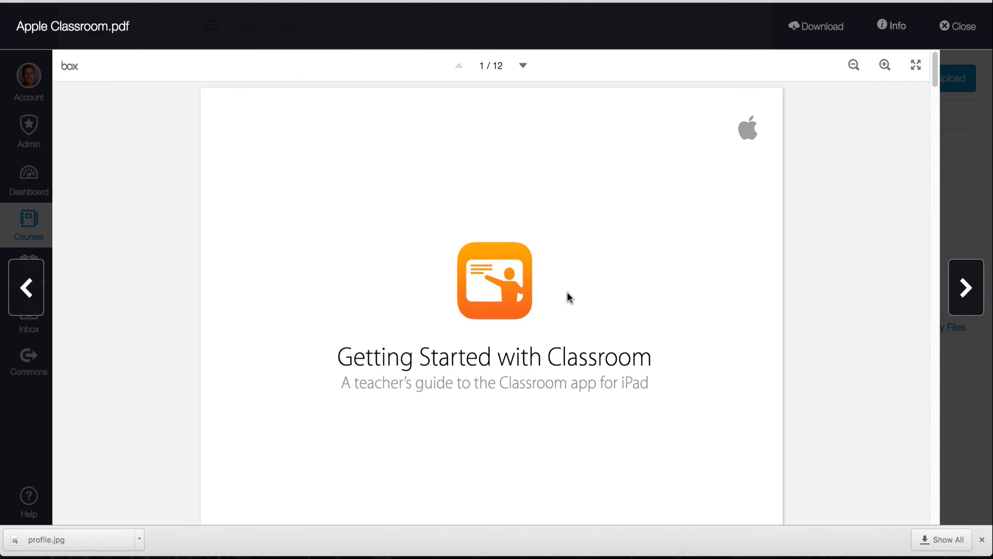
{"action": "scroll", "coordinate": [583, 248], "scroll_direction": "down", "scroll_amount": 5}
{"action": "scroll", "coordinate": [583, 249], "scroll_direction": "down", "scroll_amount": 4}
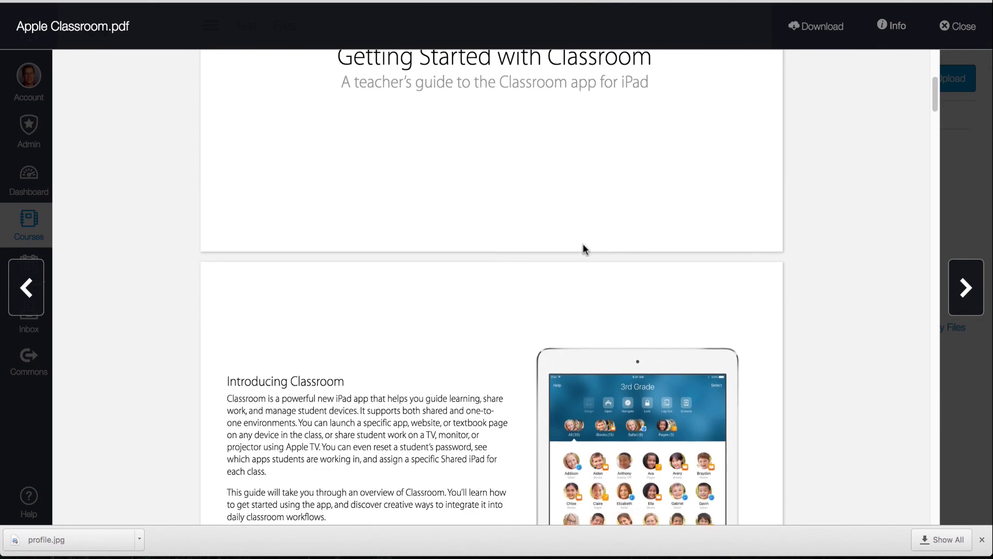
{"action": "scroll", "coordinate": [583, 248], "scroll_direction": "up", "scroll_amount": 6}
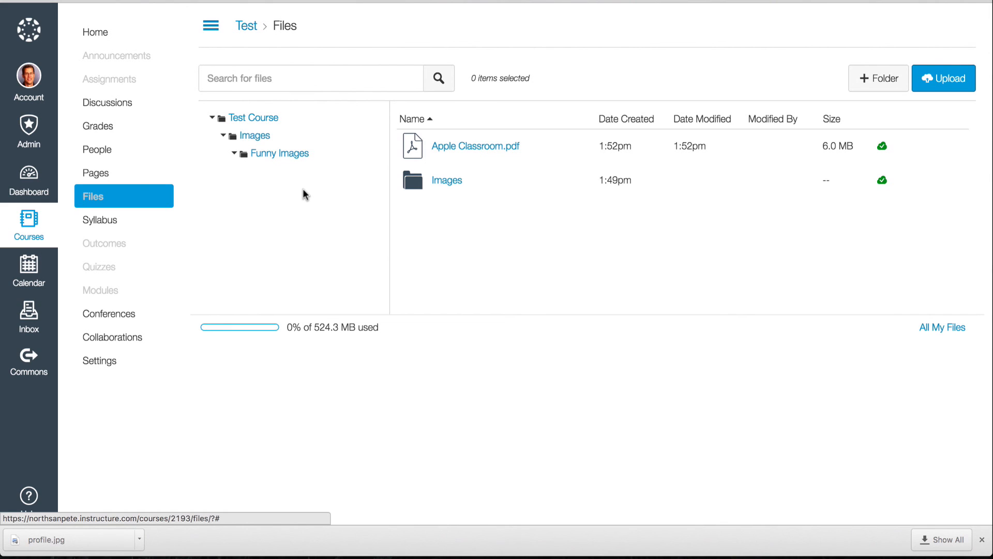
Open the wiki page My First Page from the course pages for editing.
{"action": "left_click", "coordinate": [100, 176]}
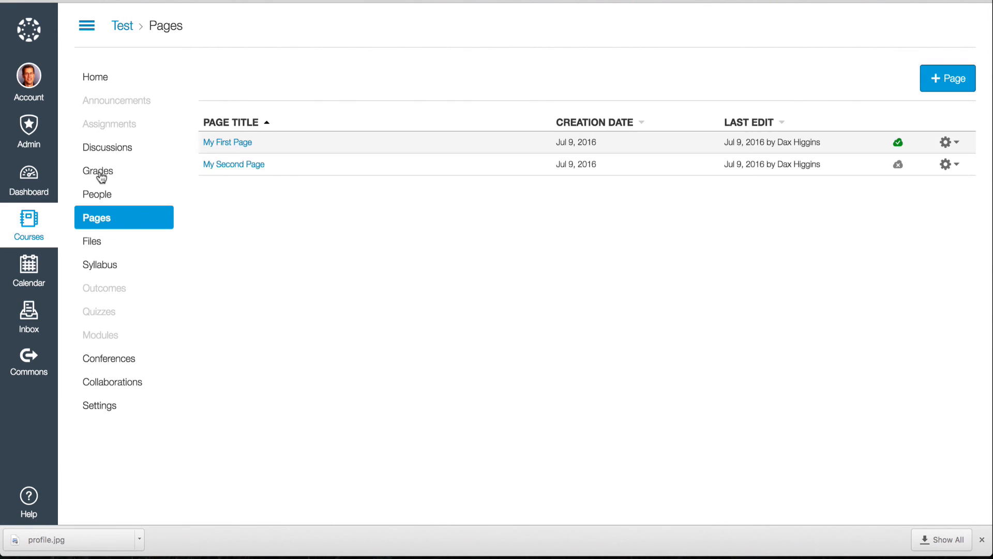
{"action": "left_click", "coordinate": [228, 142]}
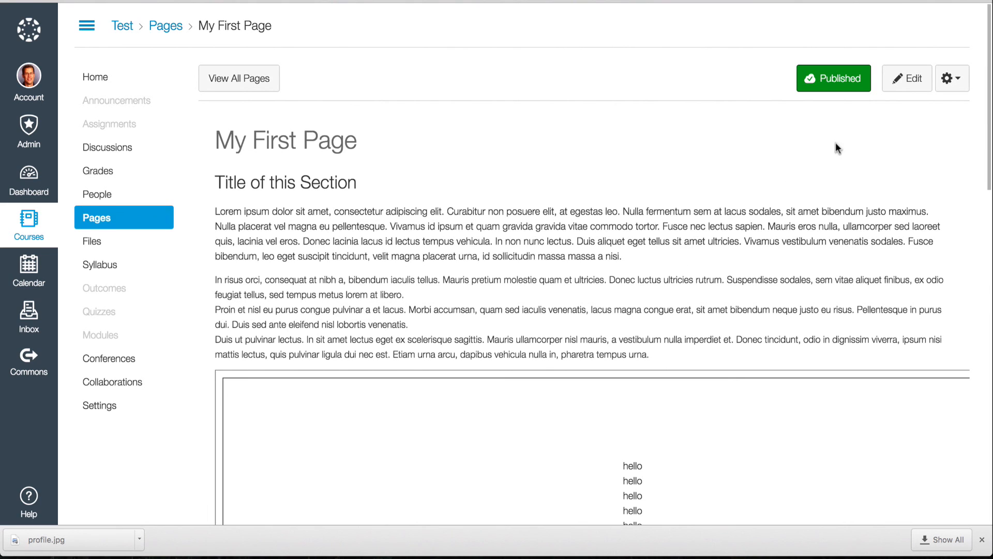
{"action": "left_click", "coordinate": [909, 79]}
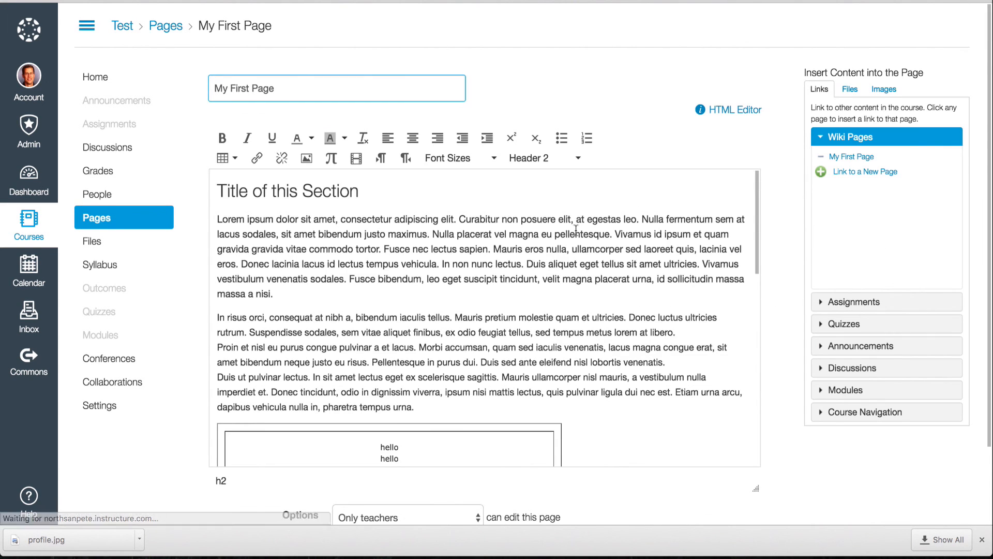
Embed the course image Boromir.jpeg at the end of the page, below the embedded media placeholder.
{"action": "scroll", "coordinate": [576, 230], "scroll_direction": "down", "scroll_amount": 10}
{"action": "left_click", "coordinate": [353, 298]}
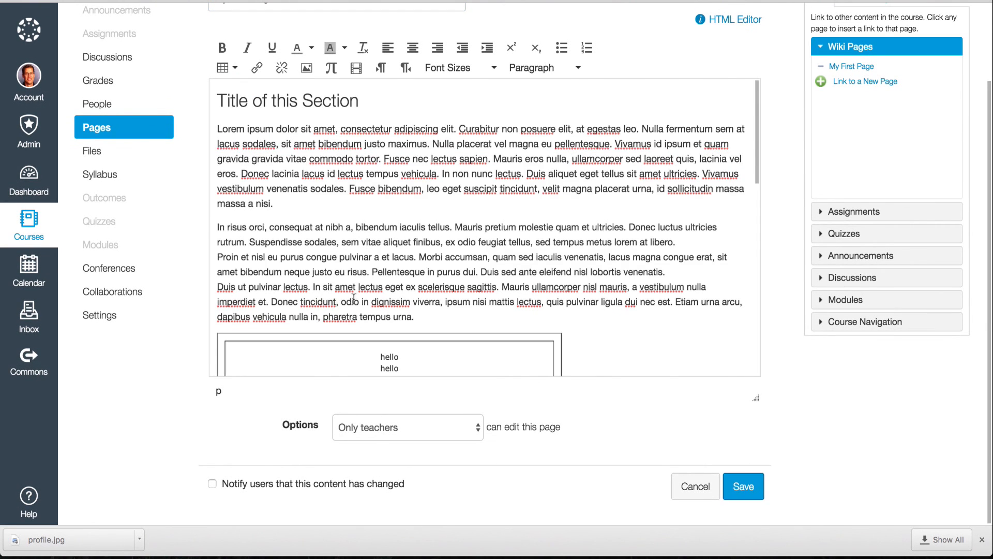
{"action": "scroll", "coordinate": [549, 284], "scroll_direction": "down", "scroll_amount": 8}
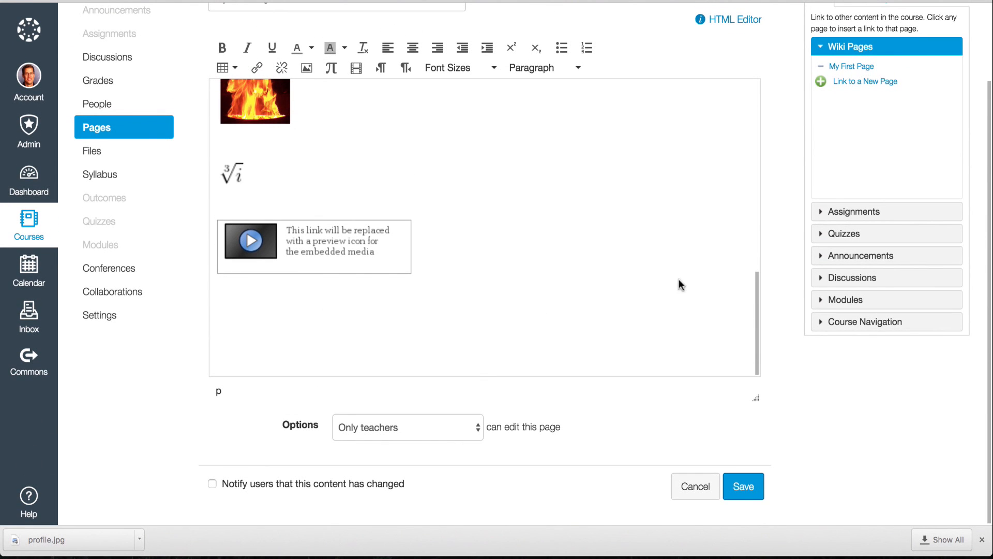
{"action": "scroll", "coordinate": [895, 186], "scroll_direction": "up", "scroll_amount": 2}
{"action": "scroll", "coordinate": [895, 186], "scroll_direction": "up", "scroll_amount": 2}
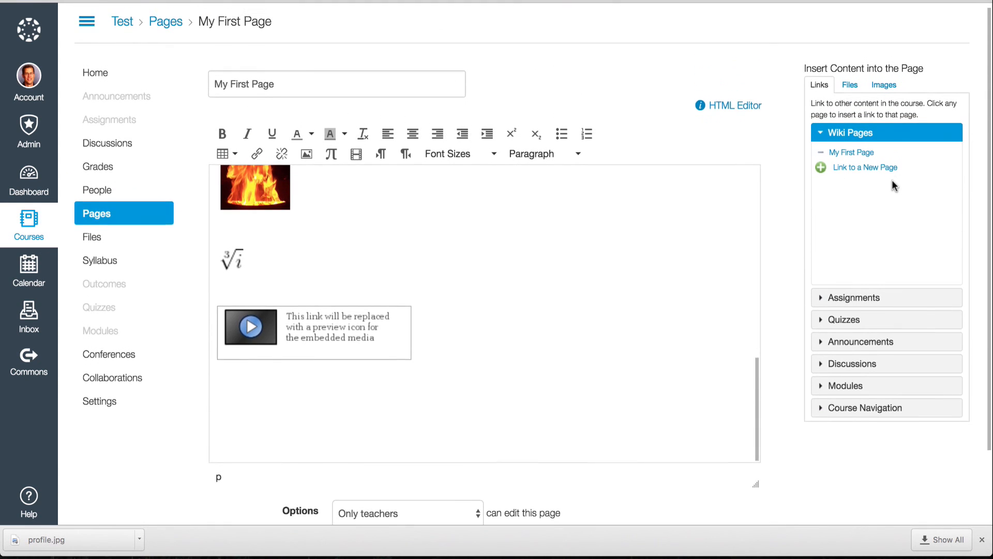
{"action": "left_click", "coordinate": [885, 90]}
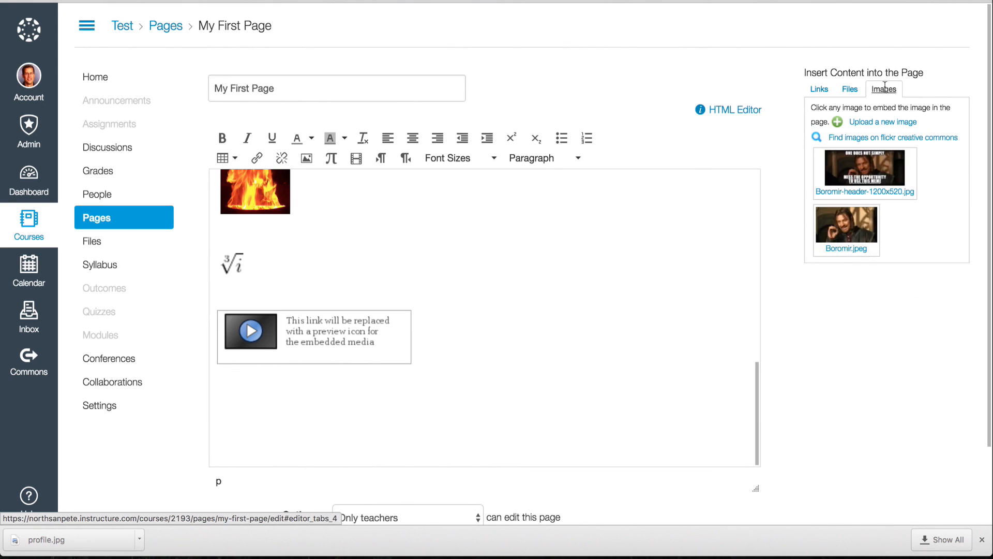
{"action": "left_click", "coordinate": [851, 226]}
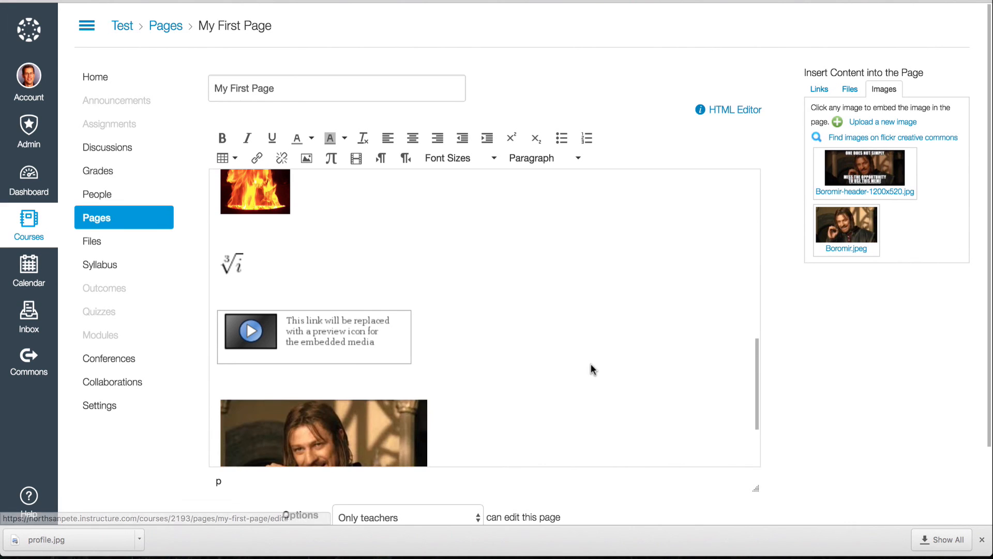
{"action": "scroll", "coordinate": [592, 367], "scroll_direction": "down", "scroll_amount": 3}
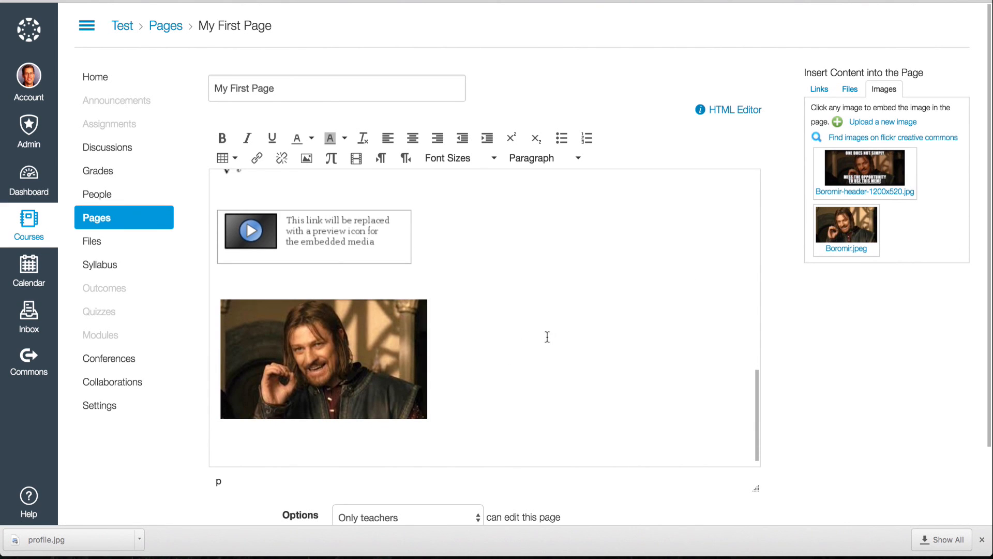
Enlarge the embedded Boromir.jpeg image slightly by its lower-right corner.
{"action": "left_click", "coordinate": [339, 355]}
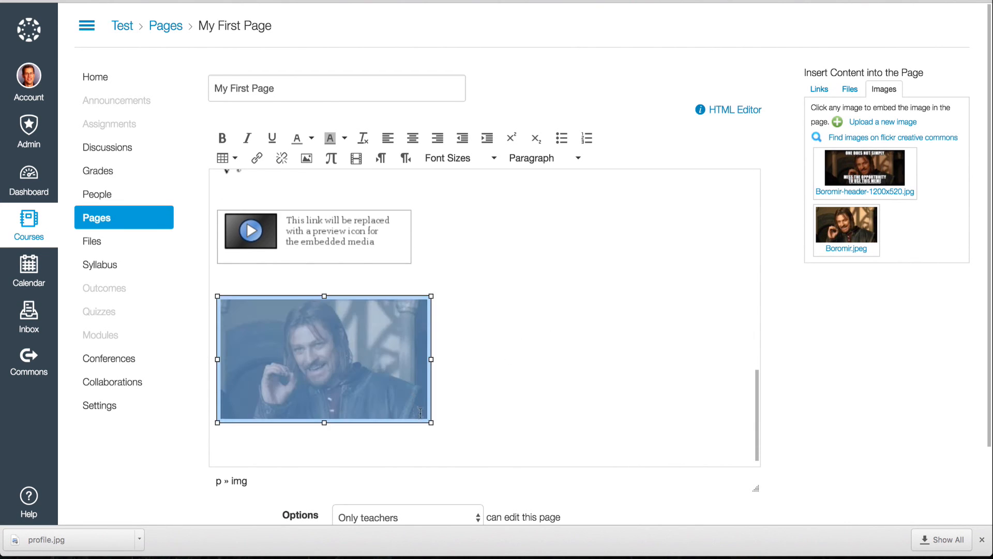
{"action": "left_click_drag", "start_coordinate": [432, 424], "coordinate": [462, 446]}
{"action": "left_click", "coordinate": [532, 371]}
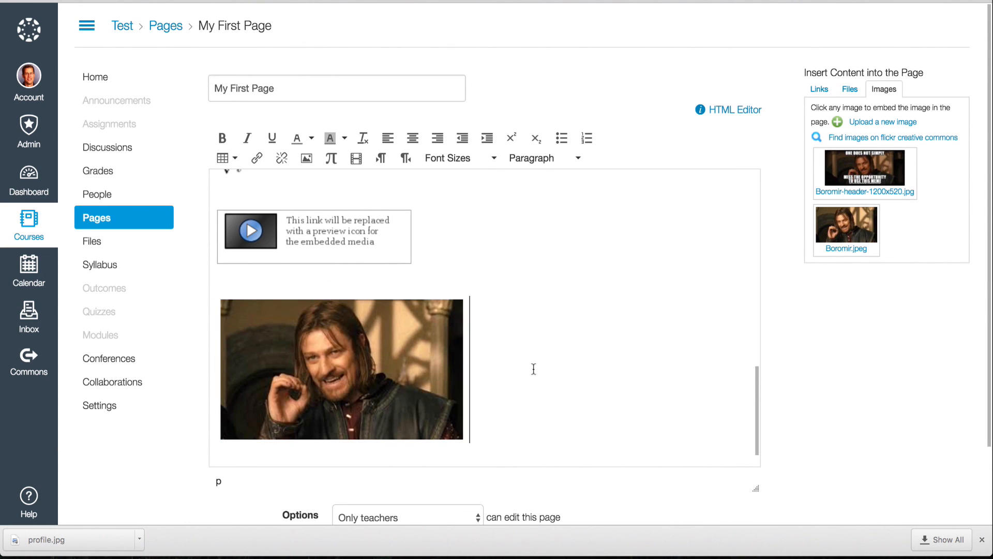
Align the Boromir.jpeg image to the right, and move it back to the left side of the page.
{"action": "left_click", "coordinate": [389, 371]}
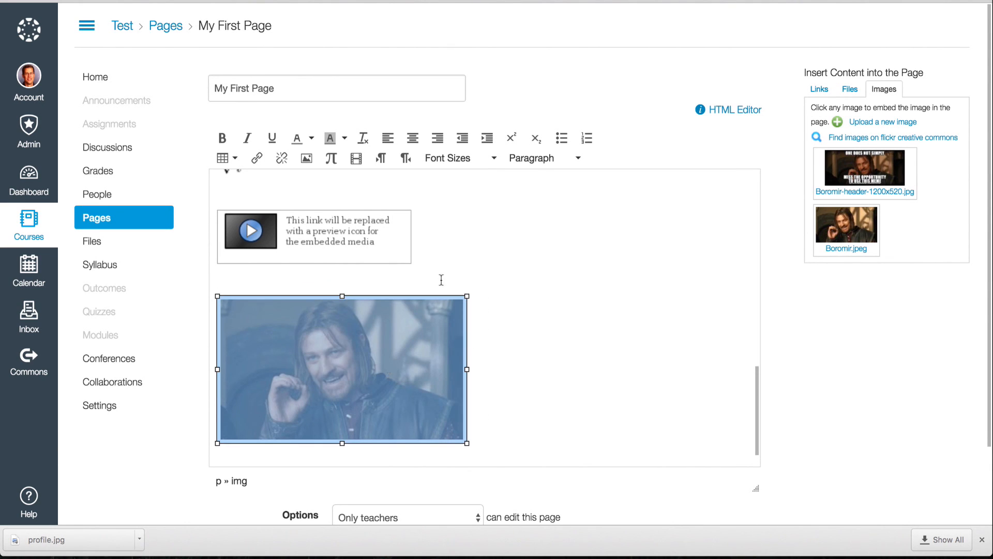
{"action": "left_click", "coordinate": [437, 137]}
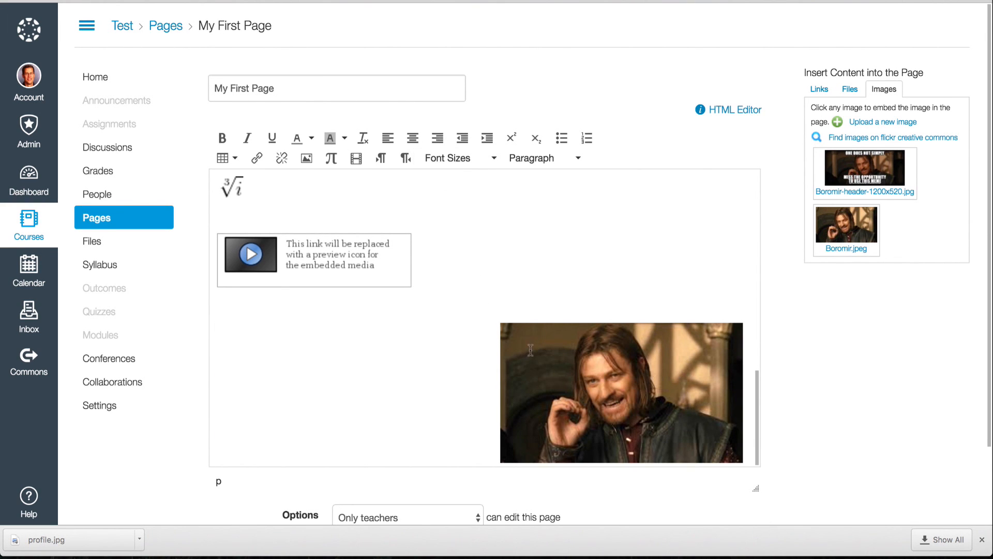
{"action": "left_click_drag", "start_coordinate": [598, 369], "coordinate": [335, 366]}
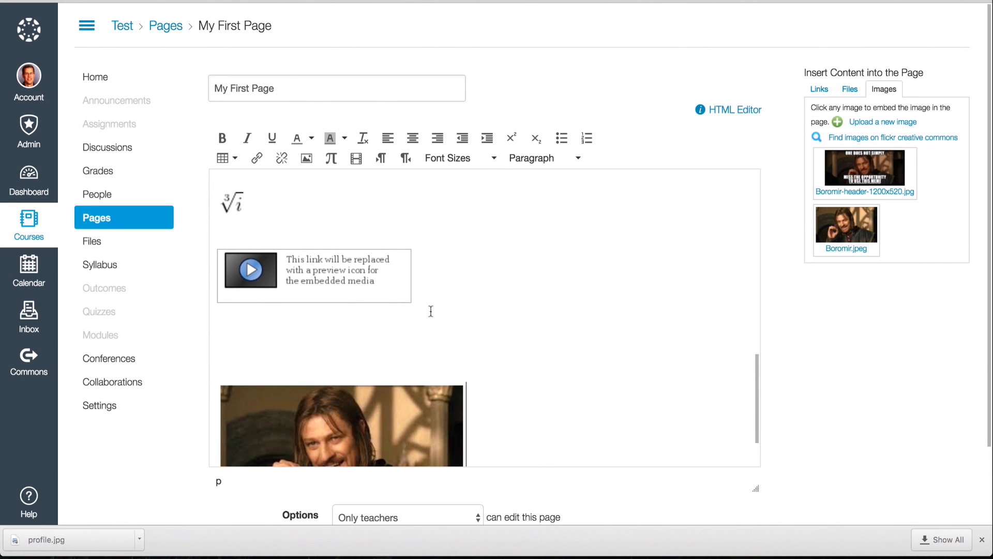
Insert a table of three columns and one row between the embedded media placeholder and the Boromir.jpeg image.
{"action": "left_click", "coordinate": [244, 333]}
{"action": "left_click", "coordinate": [226, 158]}
{"action": "mouse_move", "coordinate": [259, 183]}
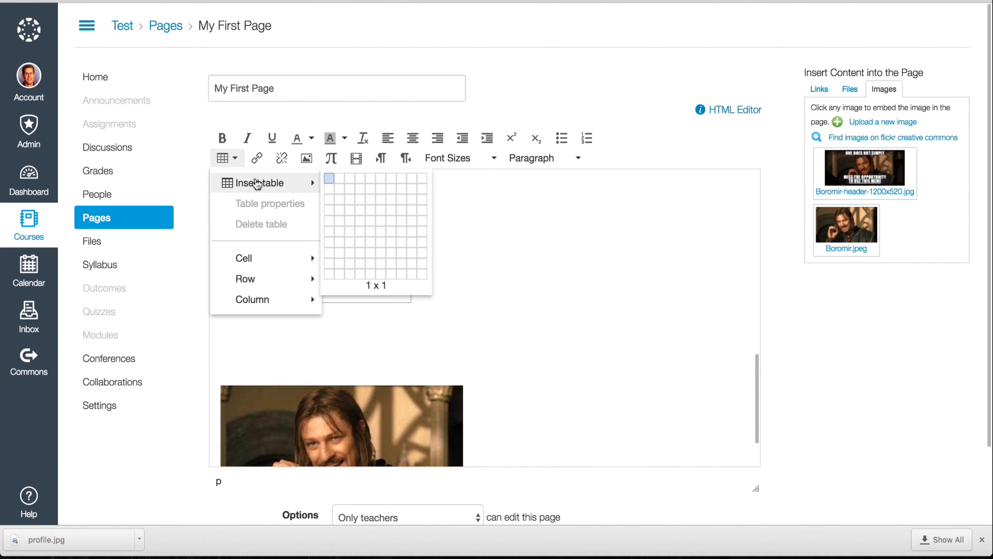
{"action": "left_click", "coordinate": [350, 184]}
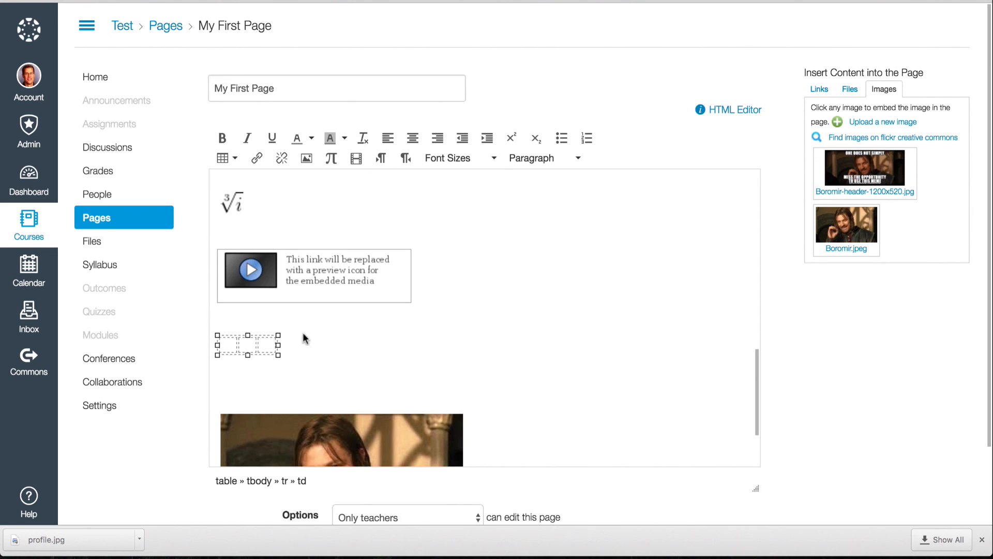
Embed Boromir-header-1200x520.jpg in the table's third cell and enter "content over here" in the first cell.
{"action": "left_click", "coordinate": [844, 167]}
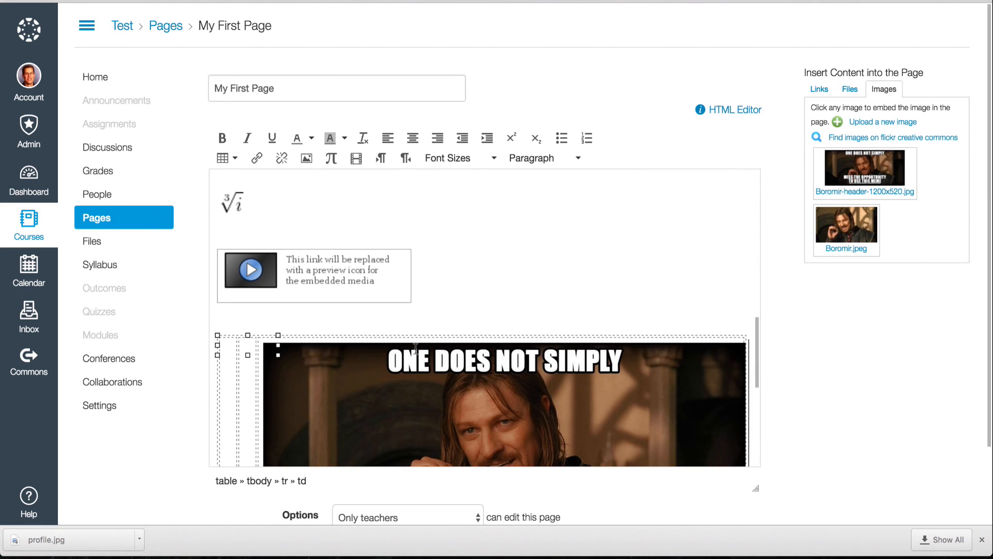
{"action": "scroll", "coordinate": [580, 312], "scroll_direction": "down", "scroll_amount": 3}
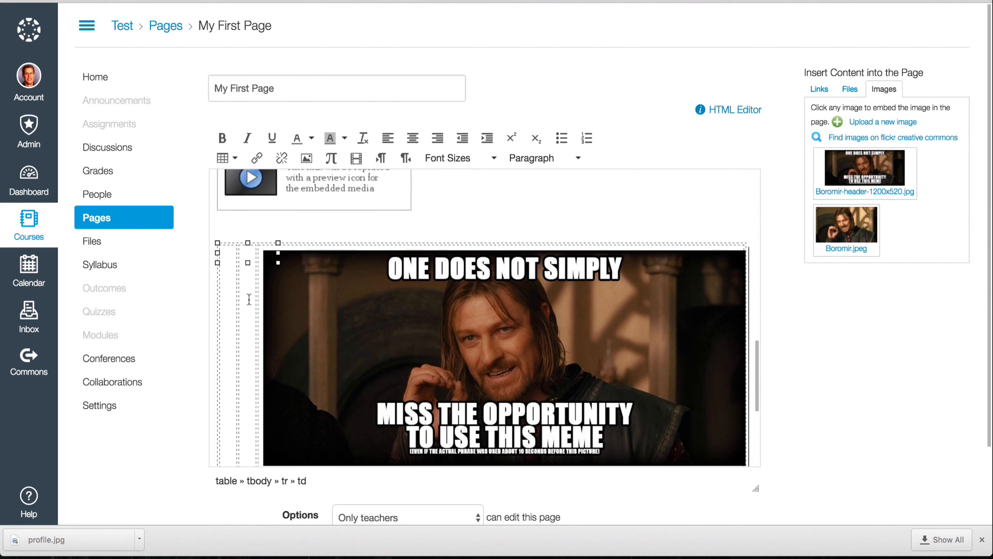
{"action": "left_click", "coordinate": [228, 277]}
{"action": "type", "text": "content over here"}
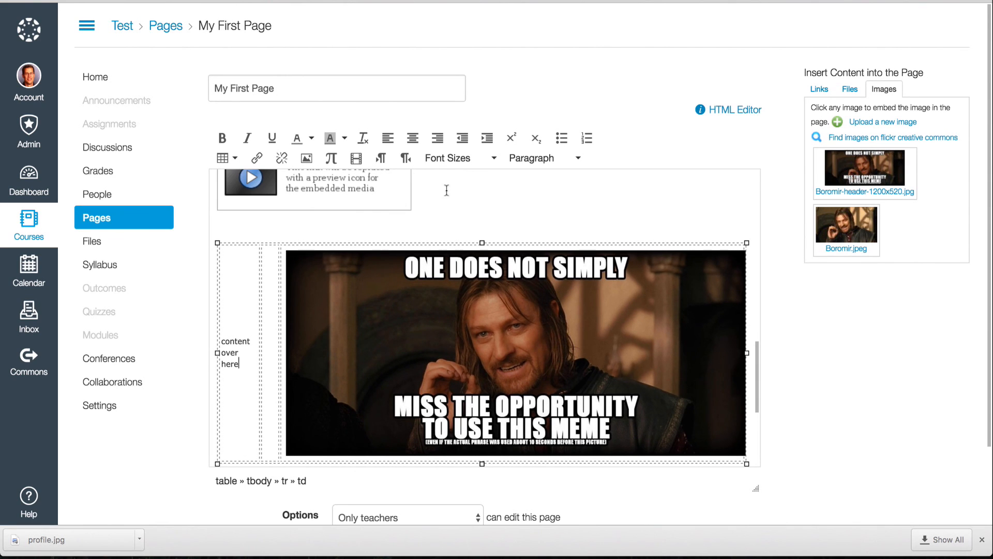
{"action": "left_click", "coordinate": [570, 216]}
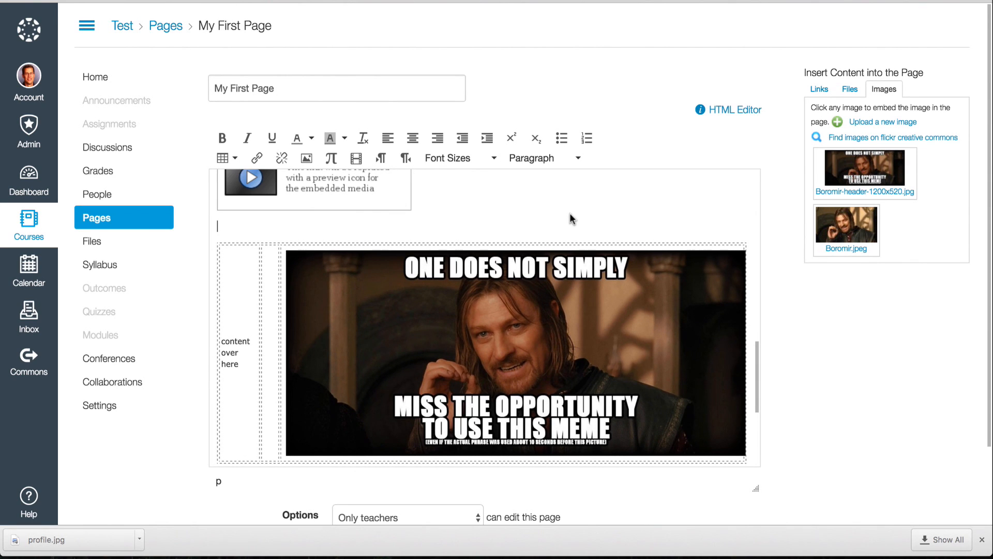
{"action": "left_click", "coordinate": [230, 159]}
{"action": "left_click", "coordinate": [481, 204]}
Insert a download link to the course file Apple Classroom.pdf on the empty line between the table and the Boromir.jpeg image.
{"action": "scroll", "coordinate": [595, 248], "scroll_direction": "down", "scroll_amount": 2}
{"action": "scroll", "coordinate": [595, 249], "scroll_direction": "down", "scroll_amount": 5}
{"action": "left_click", "coordinate": [419, 199]}
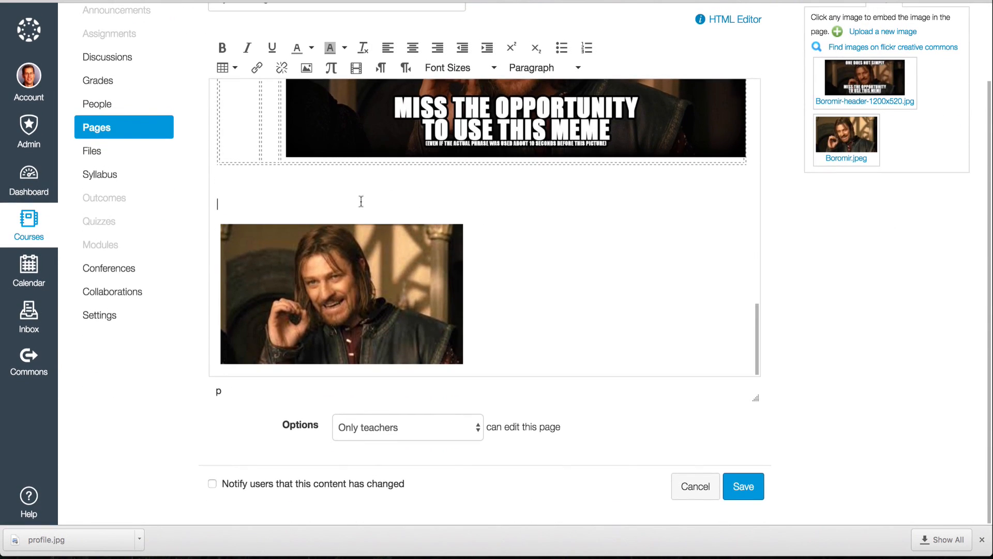
{"action": "scroll", "coordinate": [890, 104], "scroll_direction": "up", "scroll_amount": 2}
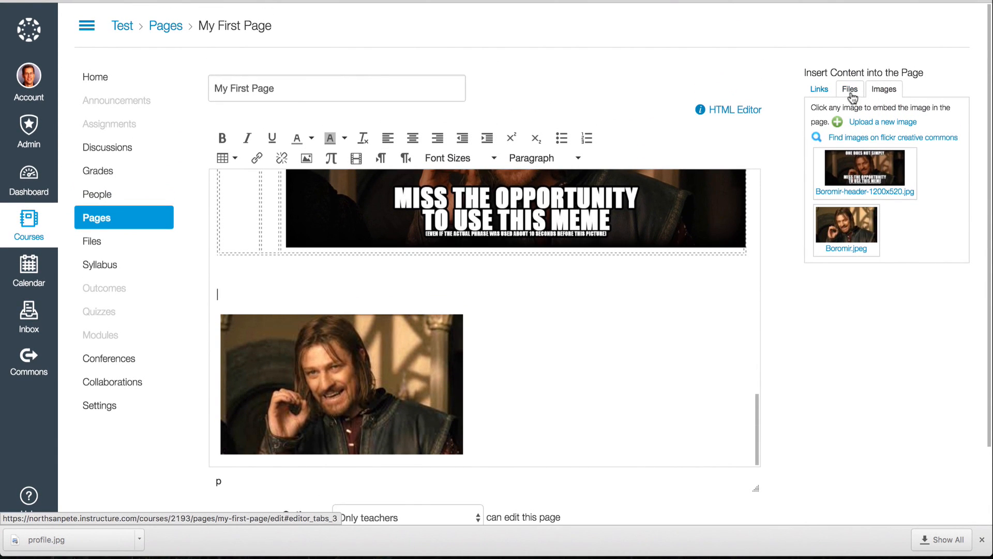
{"action": "left_click", "coordinate": [852, 99]}
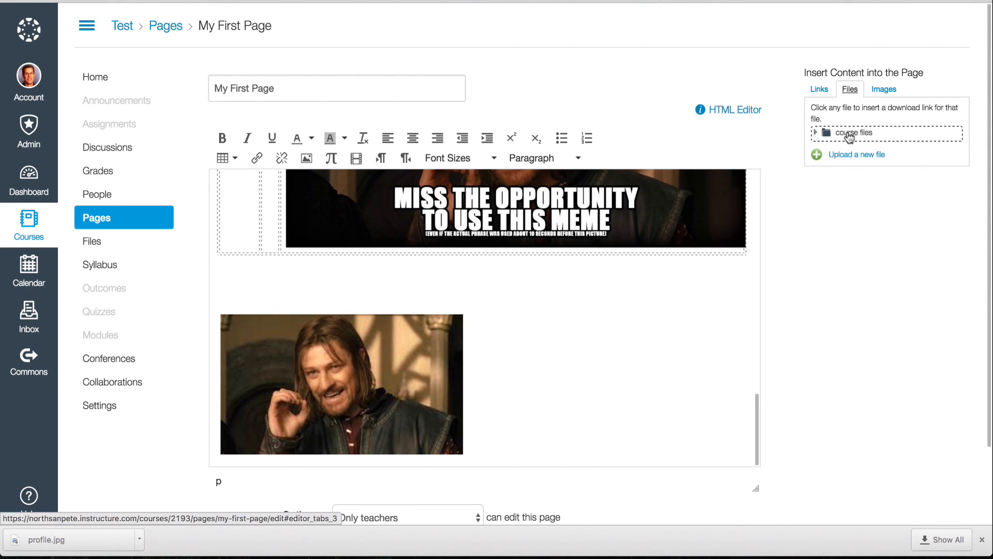
{"action": "left_click", "coordinate": [816, 133]}
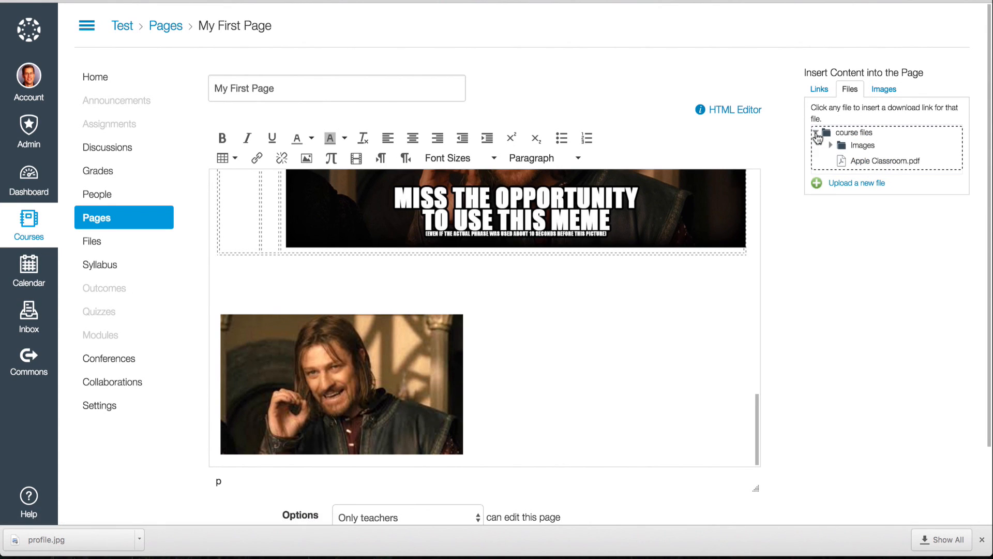
{"action": "left_click", "coordinate": [867, 163]}
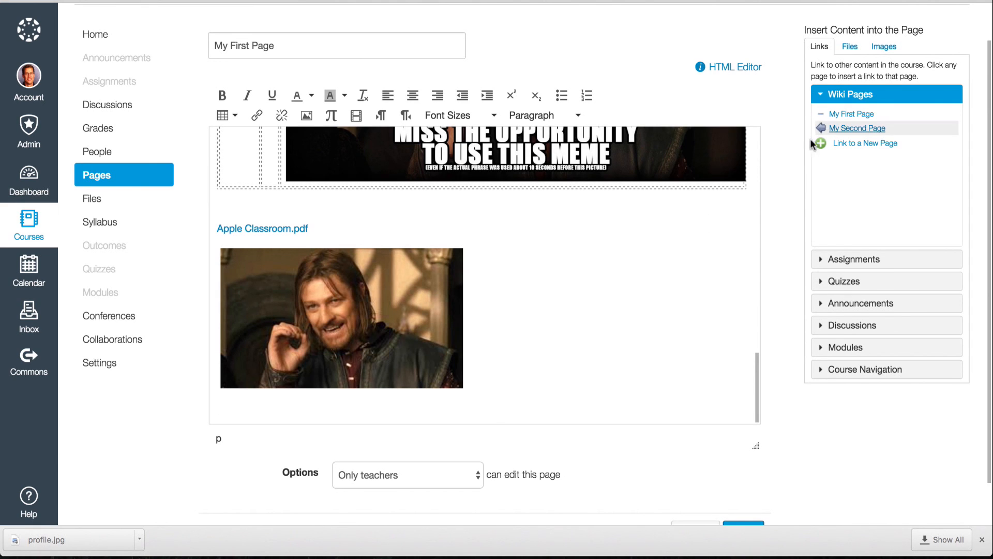
Insert a link to My Second Page below the Boromir.jpeg image, and expand the course files available for linking.
{"action": "left_click", "coordinate": [855, 133]}
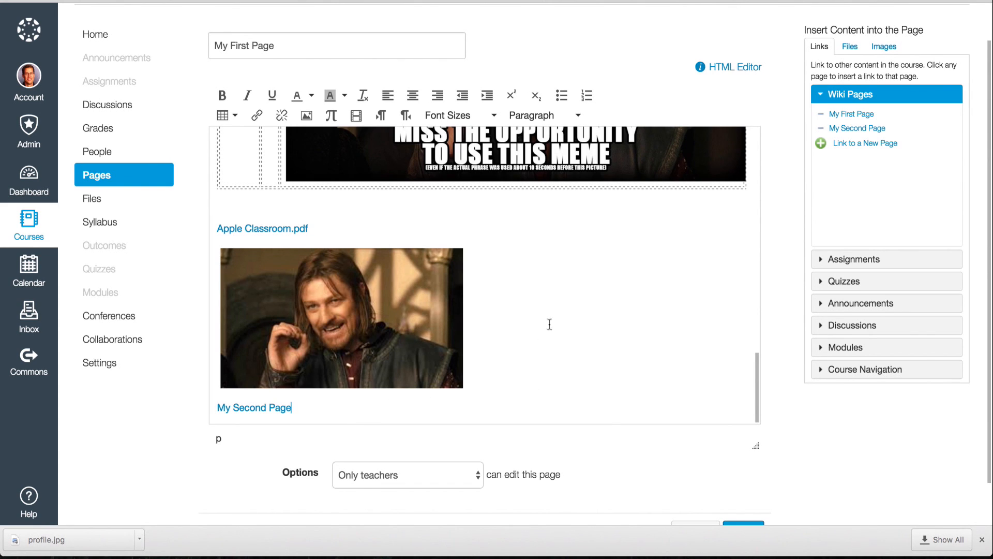
{"action": "left_click", "coordinate": [850, 46]}
{"action": "left_click", "coordinate": [816, 90]}
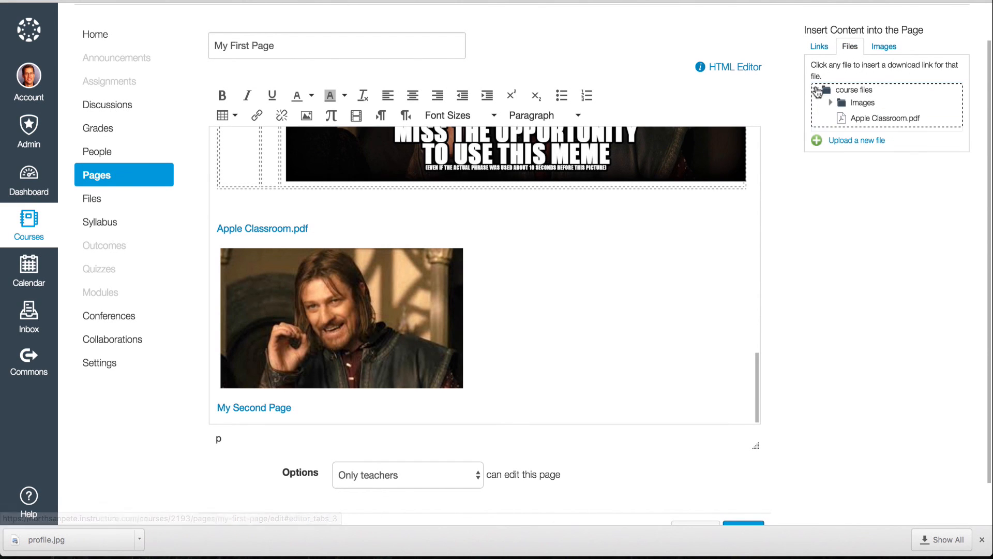
Expand the Images course folder among the insertable files, and search Flickr Creative Commons for "fire" without inserting an image.
{"action": "left_click", "coordinate": [842, 105]}
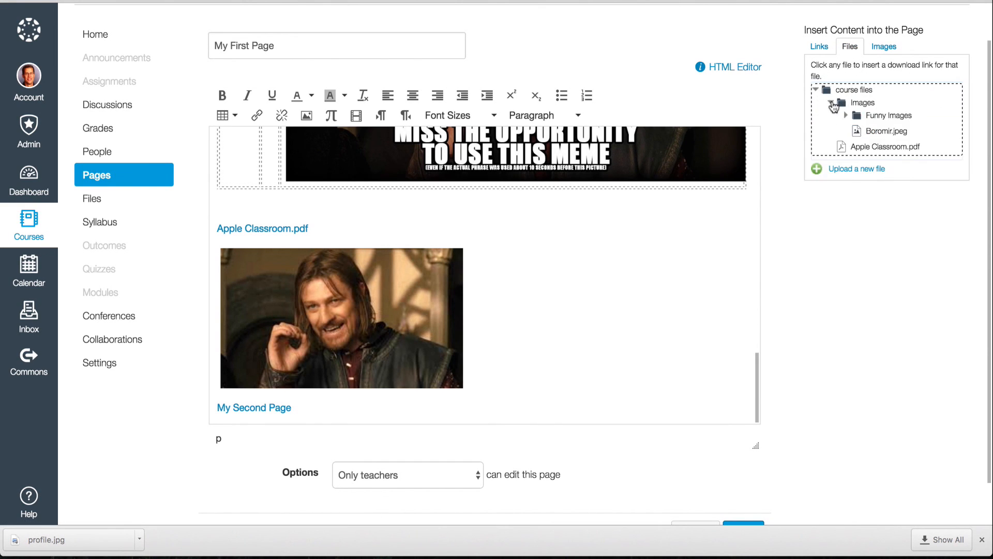
{"action": "left_click", "coordinate": [874, 52]}
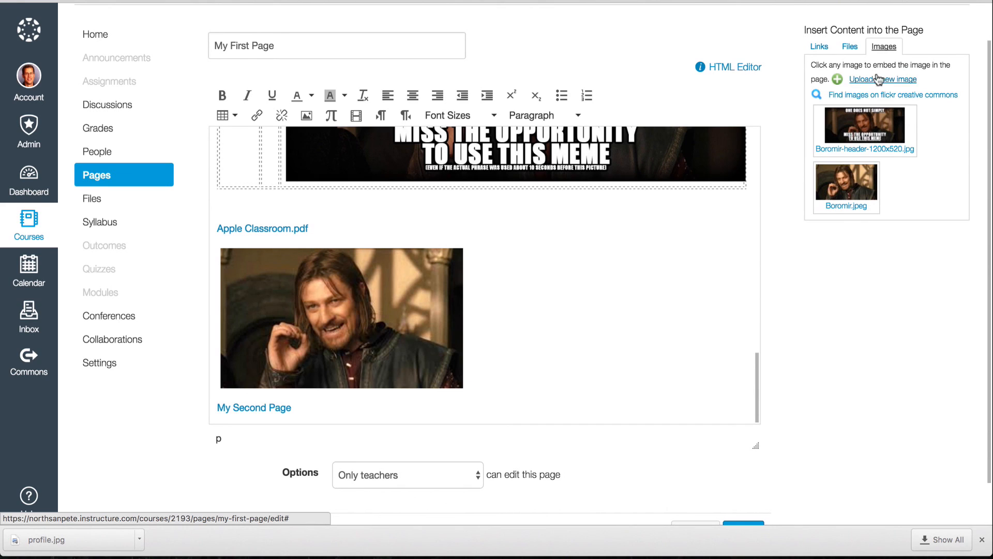
{"action": "left_click", "coordinate": [863, 96]}
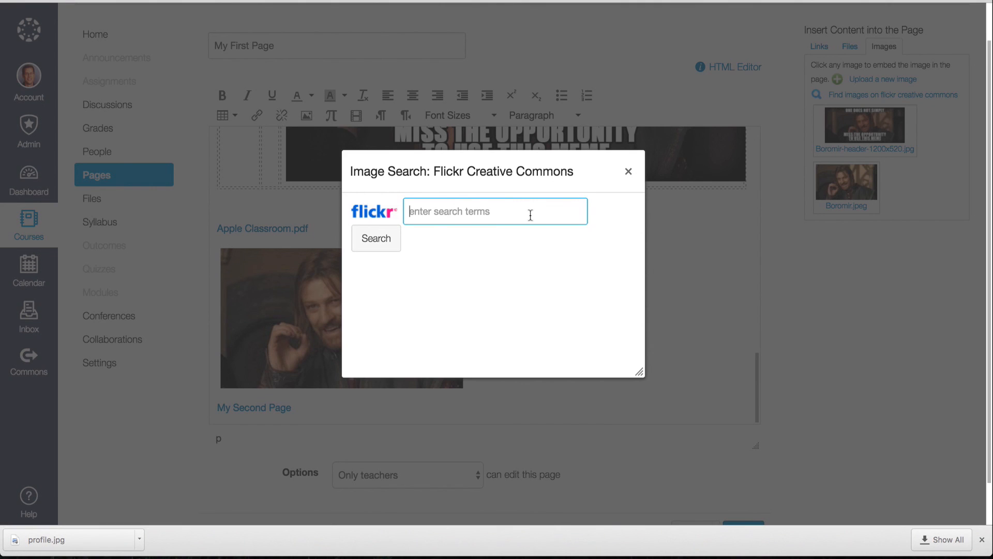
{"action": "type", "text": "fire"}
{"action": "key", "text": "Return"}
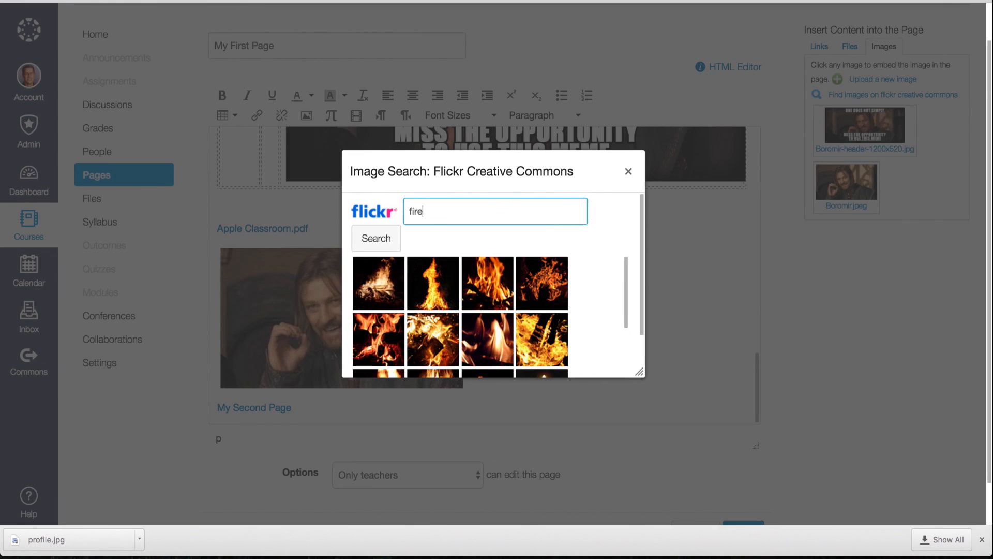
{"action": "left_click", "coordinate": [629, 172]}
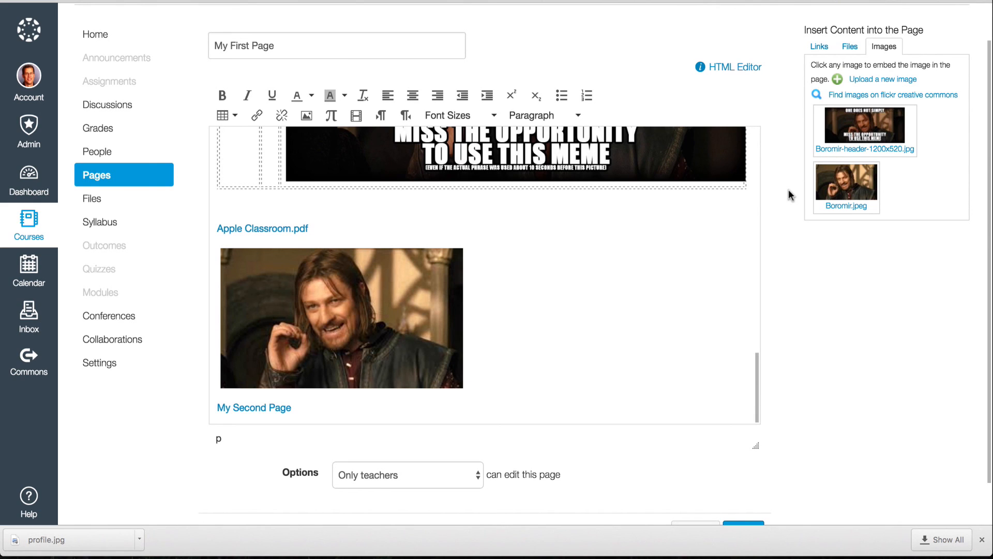
Open the account's personal files, leaving the page editor without saving My First Page.
{"action": "left_click", "coordinate": [354, 324]}
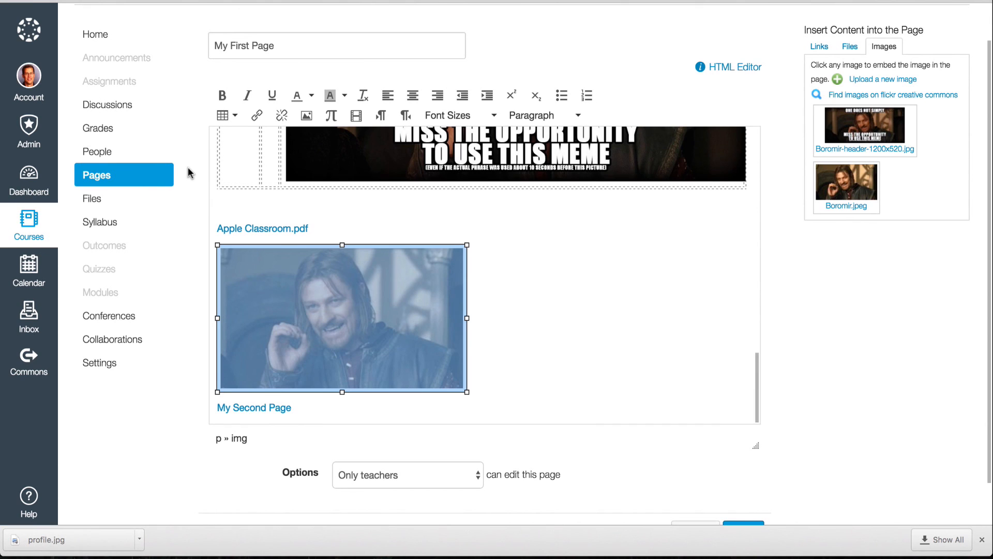
{"action": "left_click", "coordinate": [32, 79]}
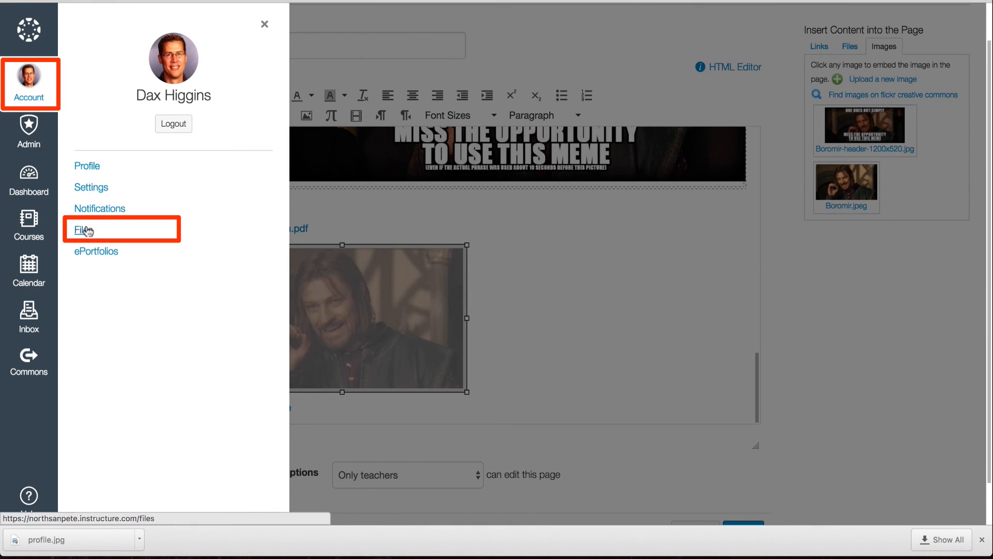
{"action": "left_click", "coordinate": [86, 231]}
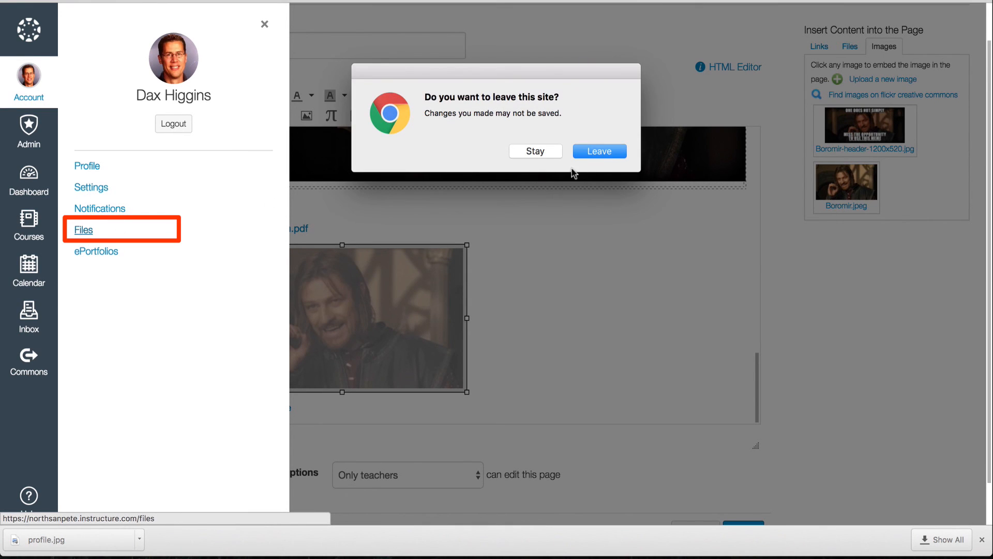
{"action": "left_click", "coordinate": [607, 151]}
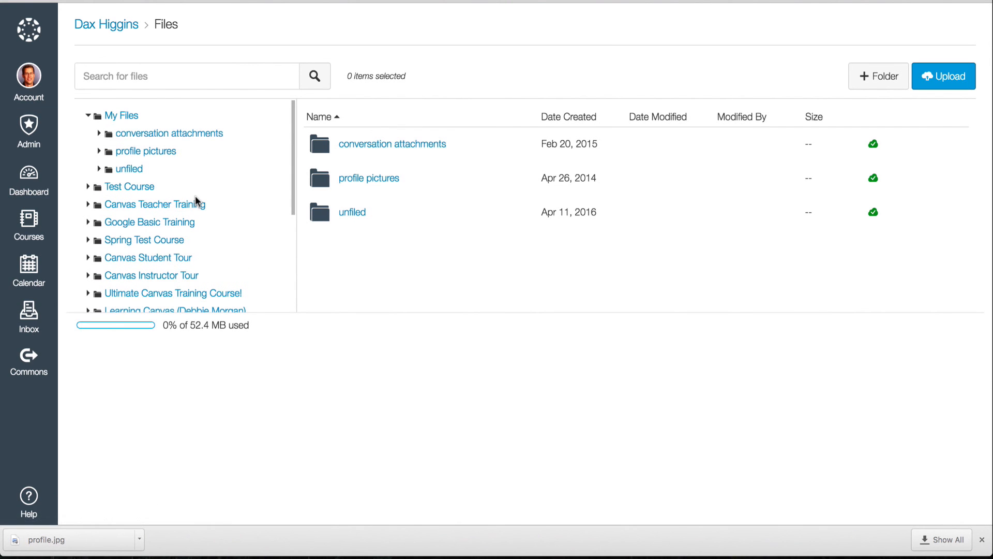
Expand Test Course and its Images folder in the file tree, and open the Funny Images folder.
{"action": "scroll", "coordinate": [219, 199], "scroll_direction": "down", "scroll_amount": 2}
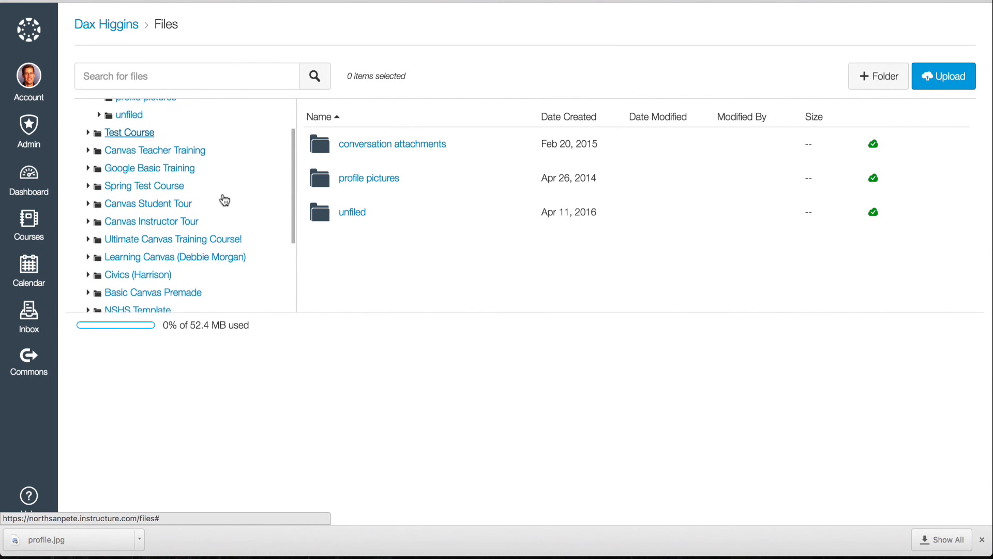
{"action": "scroll", "coordinate": [224, 196], "scroll_direction": "down", "scroll_amount": 3}
{"action": "scroll", "coordinate": [189, 257], "scroll_direction": "up", "scroll_amount": 4}
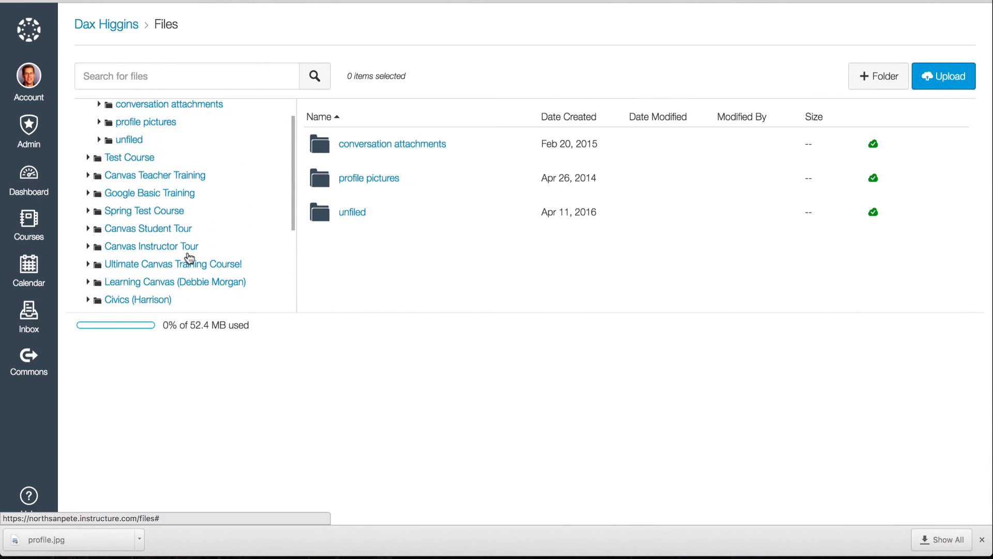
{"action": "left_click", "coordinate": [88, 160]}
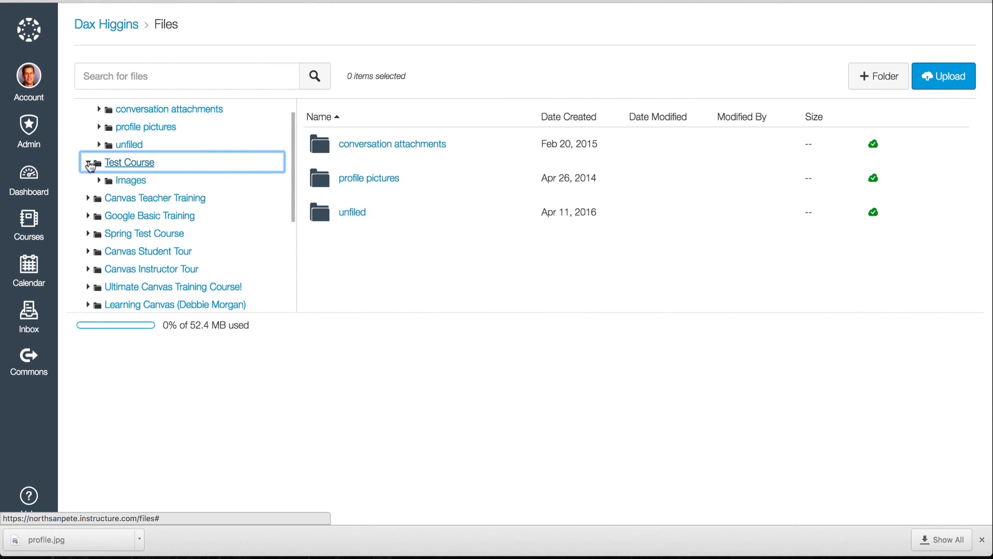
{"action": "left_click", "coordinate": [99, 180]}
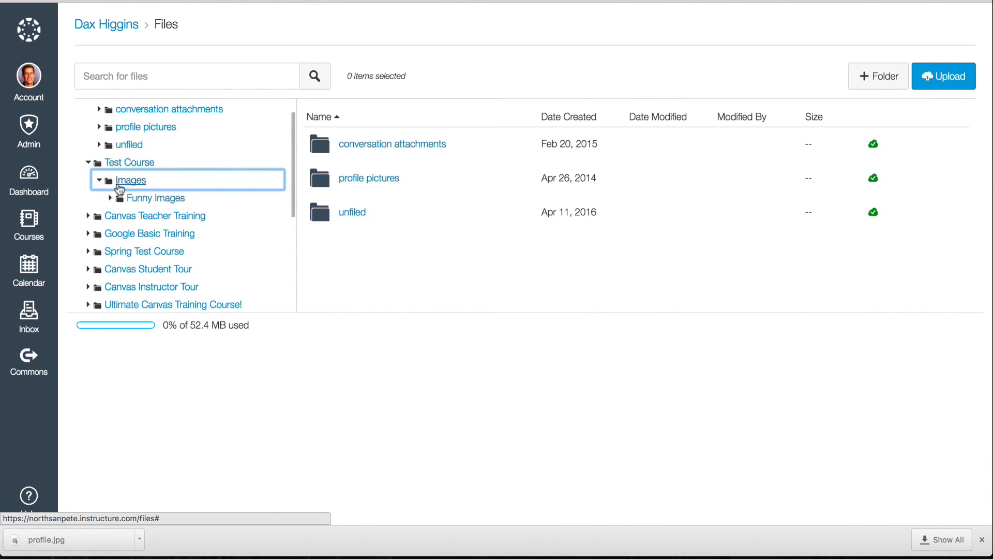
{"action": "left_click", "coordinate": [224, 198]}
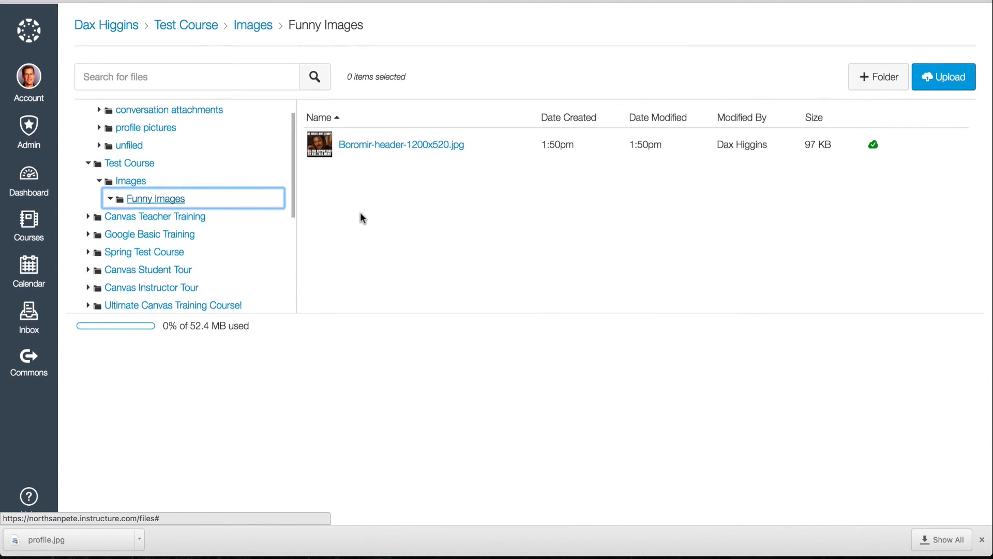
Copy Boromir-header-1200x520.jpg from Funny Images into the Canvas Teacher Training course files, and open that course's folder.
{"action": "left_click_drag", "start_coordinate": [325, 150], "coordinate": [154, 218]}
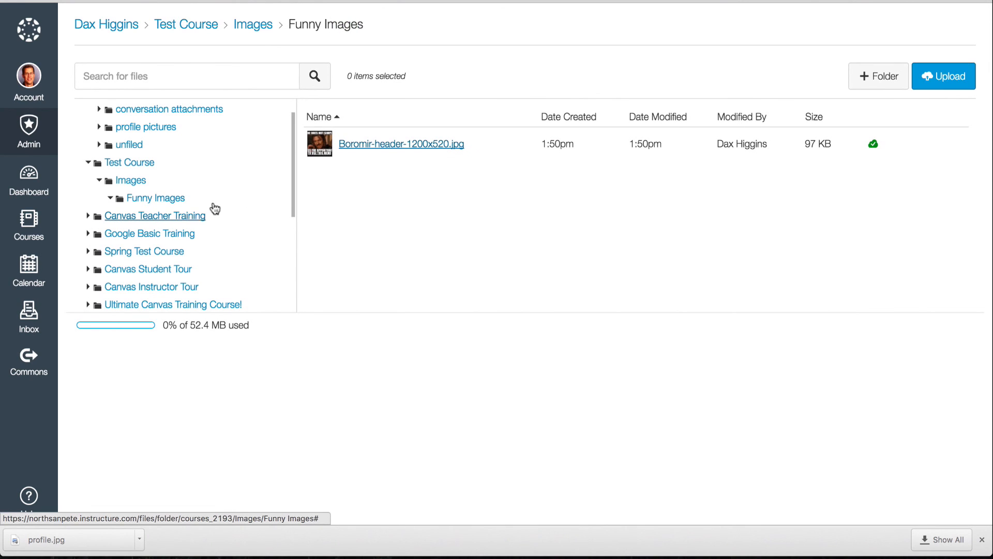
{"action": "left_click", "coordinate": [88, 216]}
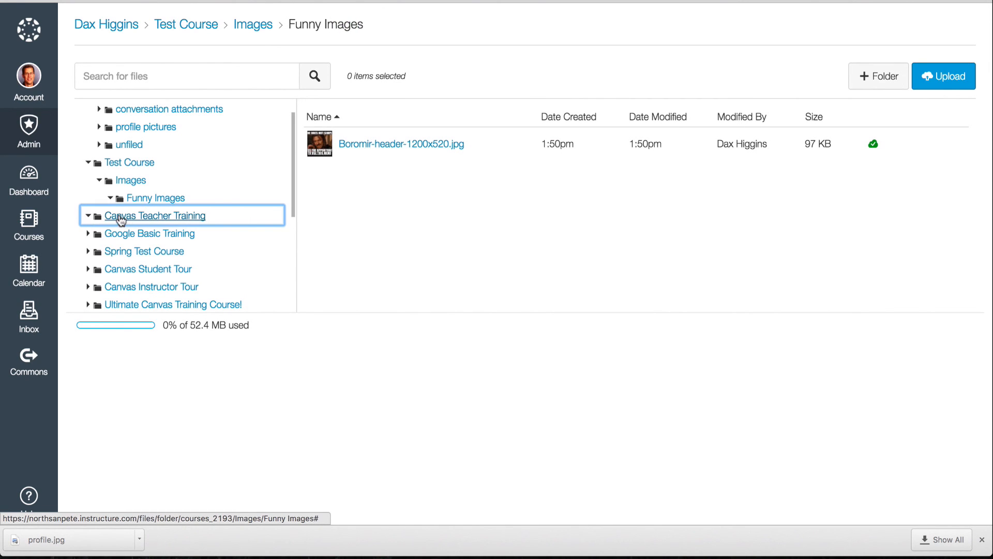
{"action": "left_click", "coordinate": [225, 219]}
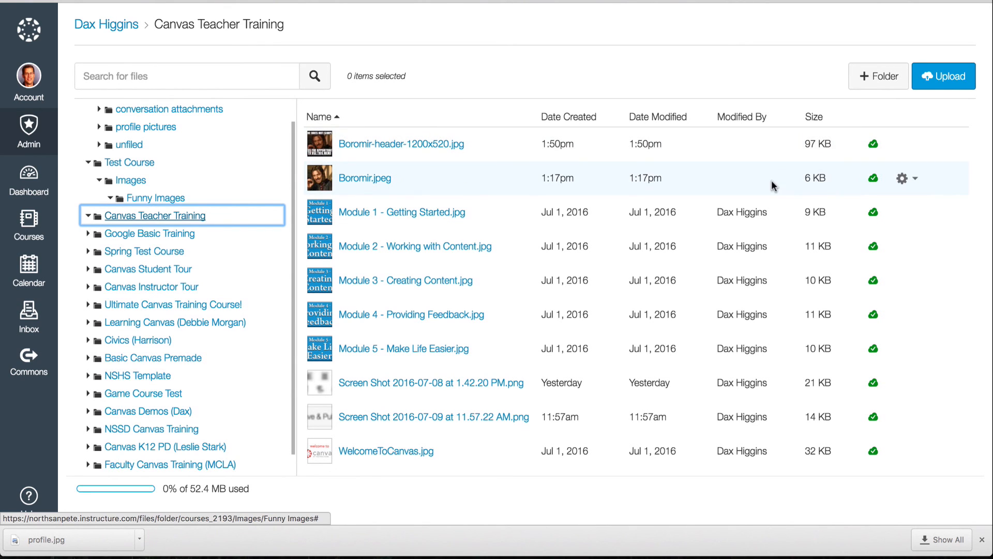
Delete Boromir.jpeg from the Canvas Teacher Training course files and confirm the deletion.
{"action": "left_click", "coordinate": [910, 178]}
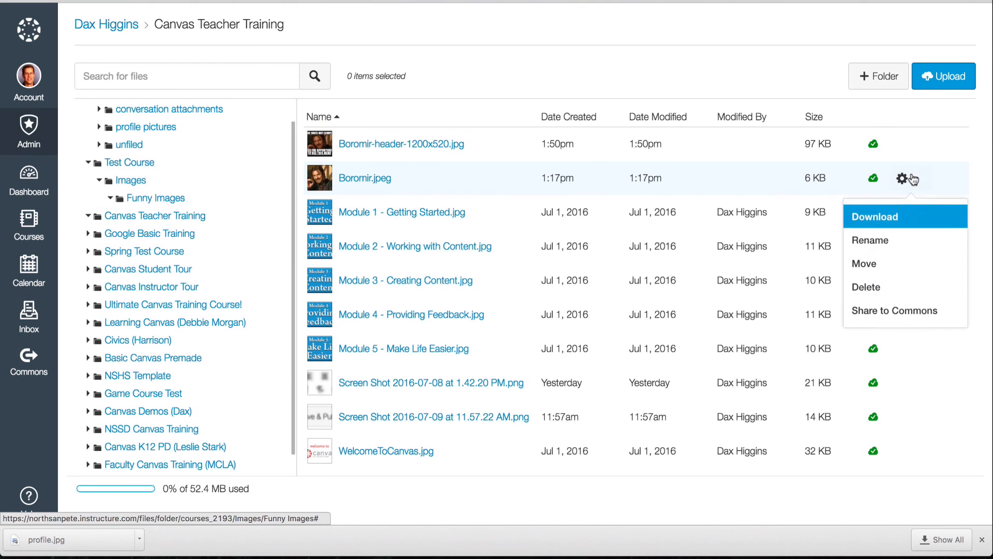
{"action": "left_click", "coordinate": [877, 288]}
{"action": "left_click", "coordinate": [589, 157]}
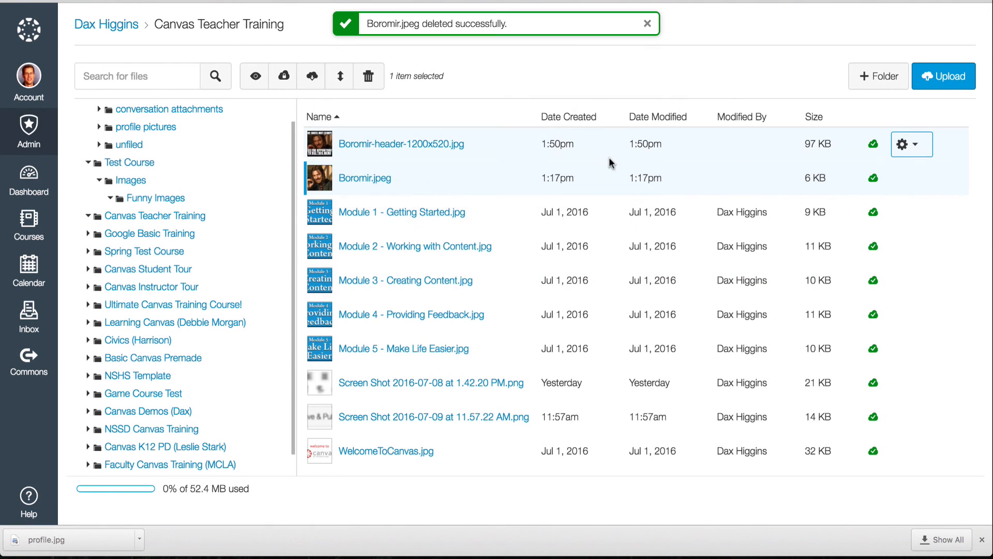